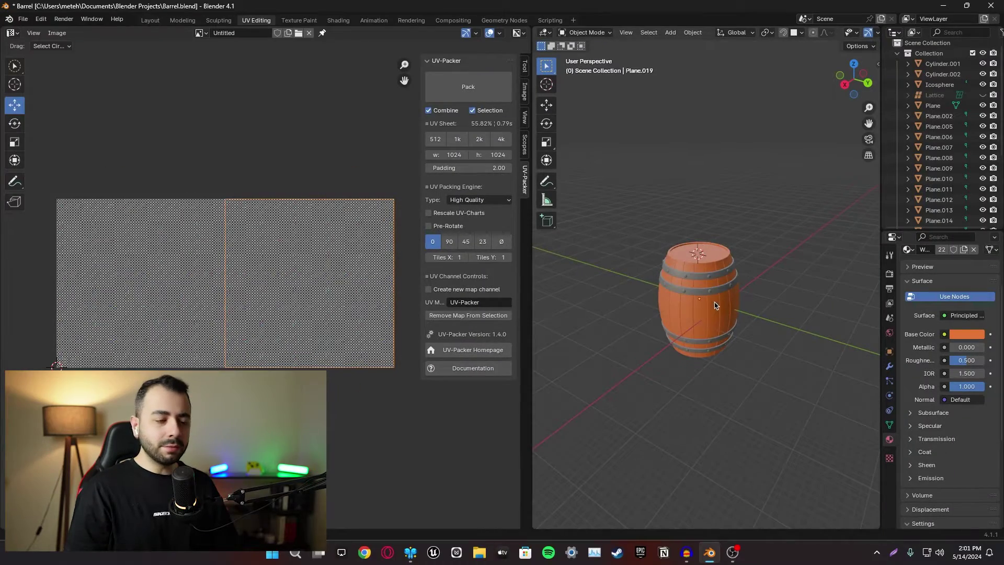
# Deselect the barrel, return to Blender's Layout workspace and zoom in on the barrel model
pyautogui.click(715, 306)
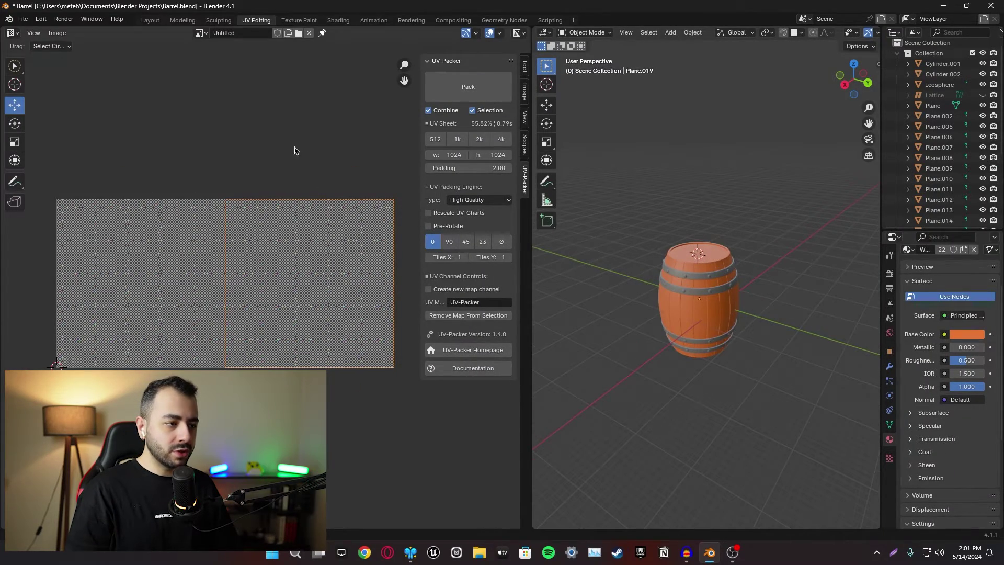
pyautogui.click(150, 20)
pyautogui.scroll(-4, 444, 277)
pyautogui.scroll(4, 448, 265)
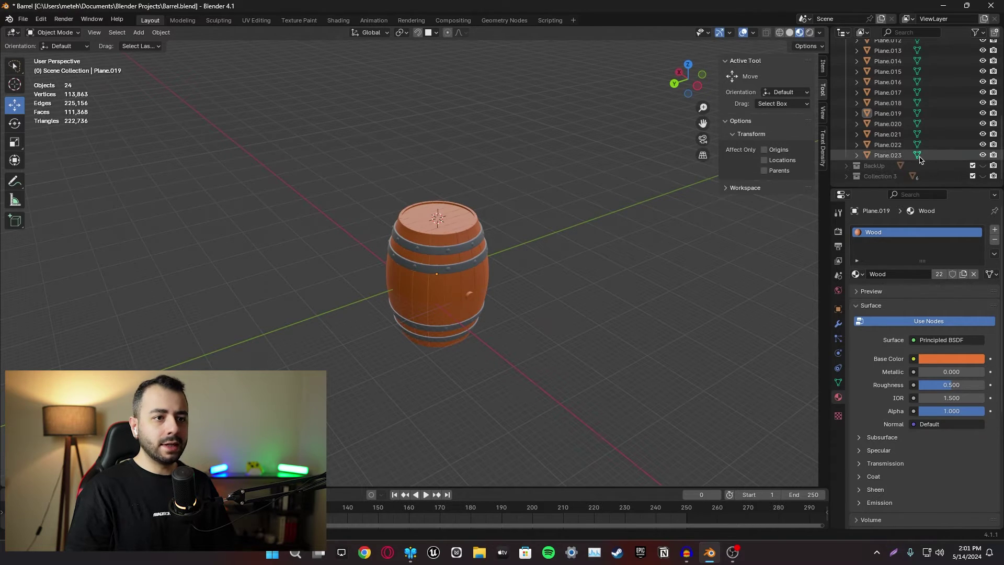
pyautogui.scroll(5, 908, 120)
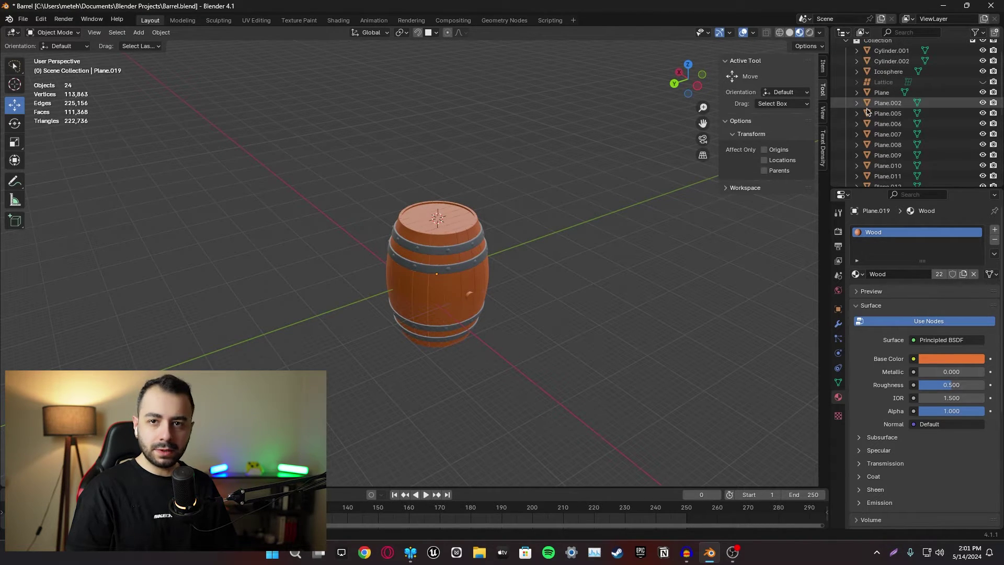
pyautogui.scroll(1, 916, 108)
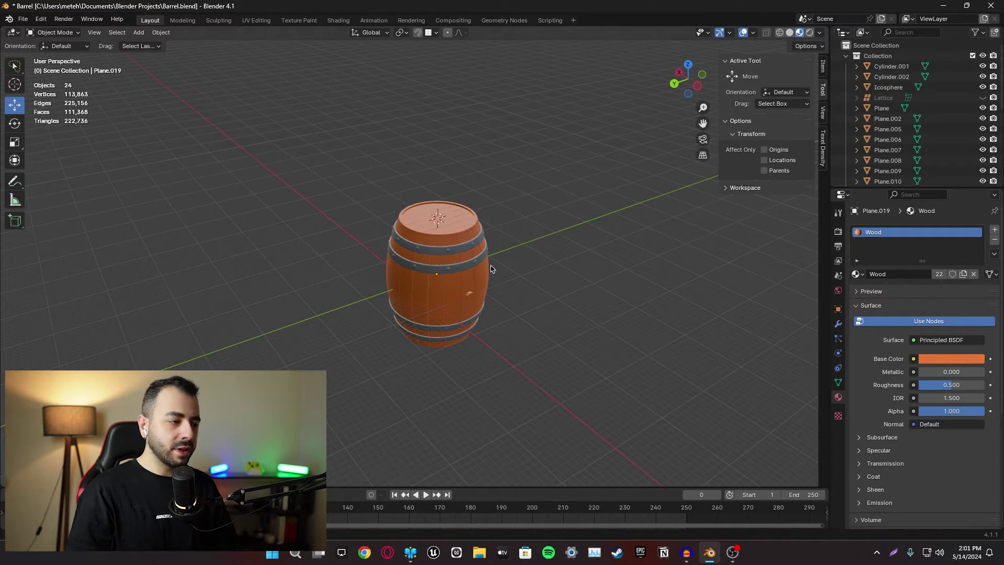
pyautogui.scroll(-2, 422, 283)
pyautogui.scroll(4, 498, 291)
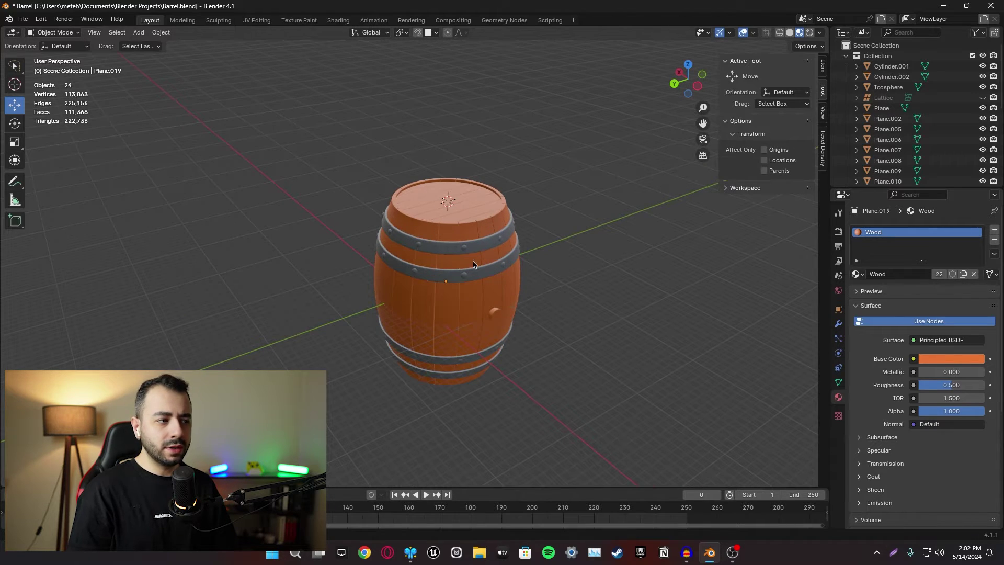
pyautogui.scroll(-4, 516, 265)
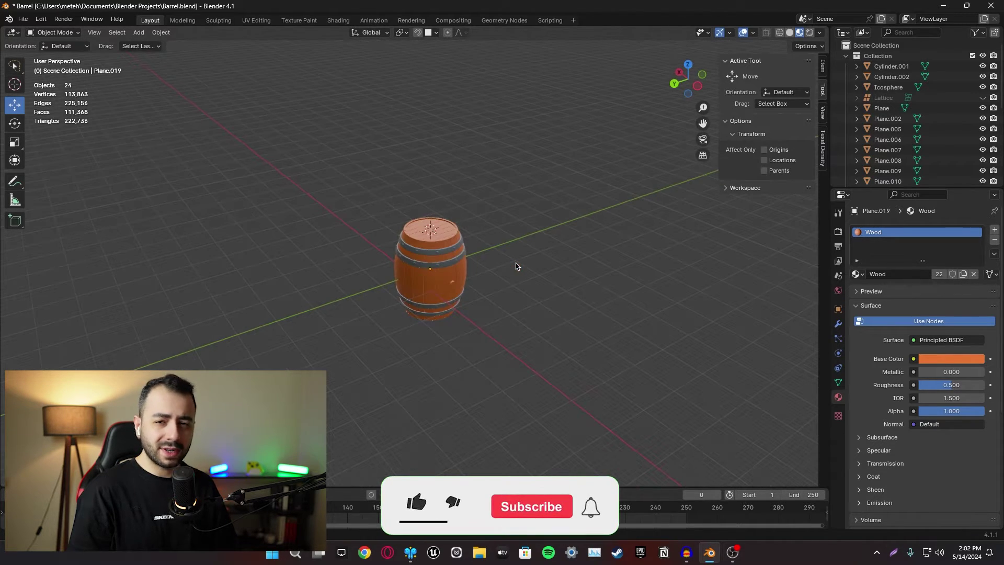
pyautogui.scroll(3, 518, 272)
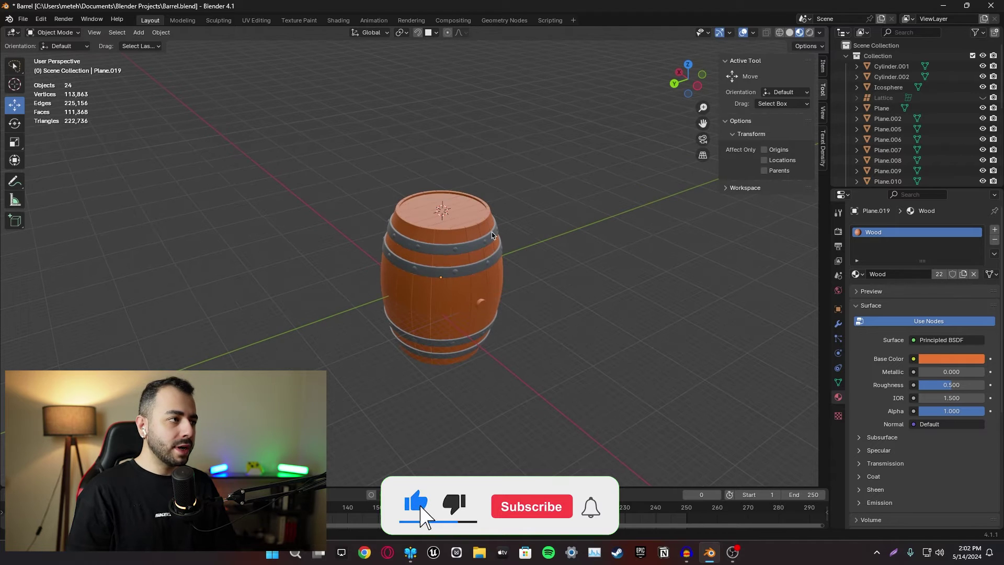
# In UV Editing, select all barrel parts and view their UV islands across both tiles in Edit Mode
pyautogui.click(256, 20)
pyautogui.scroll(-5, 709, 292)
pyautogui.scroll(5, 709, 291)
pyautogui.press('Tab')
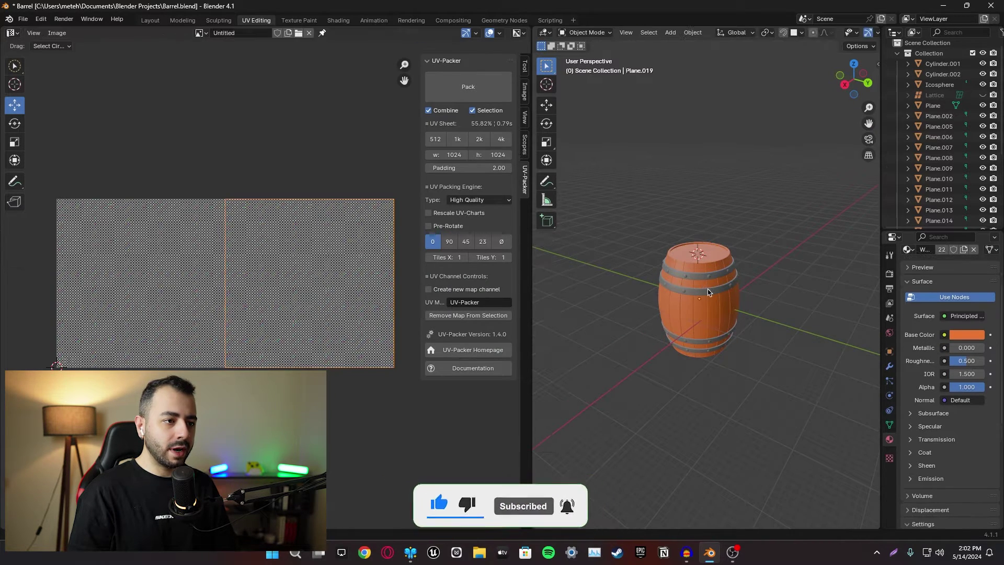
pyautogui.press('a')
pyautogui.press('Tab')
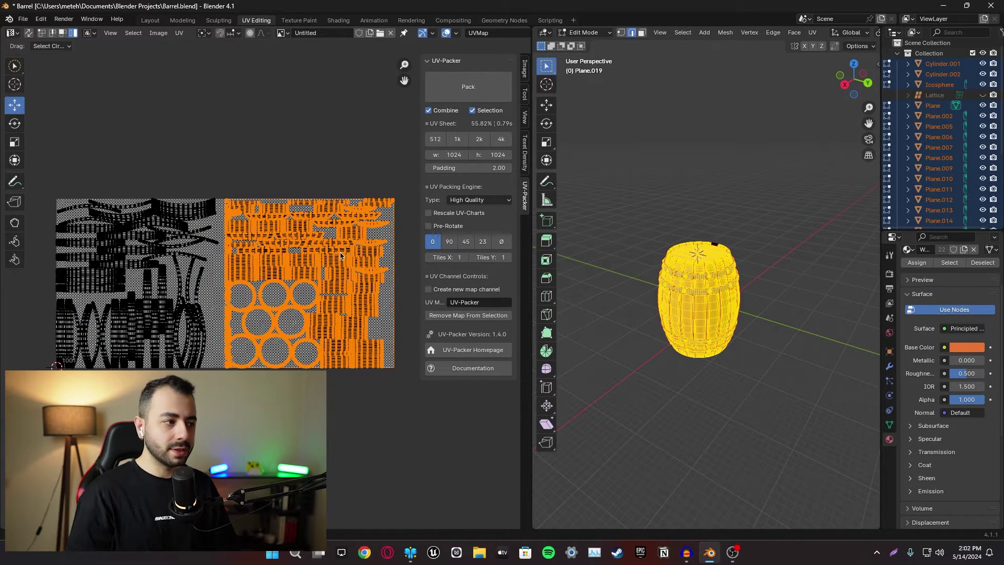
pyautogui.scroll(-3, 298, 273)
pyautogui.scroll(3, 298, 273)
pyautogui.press('Tab')
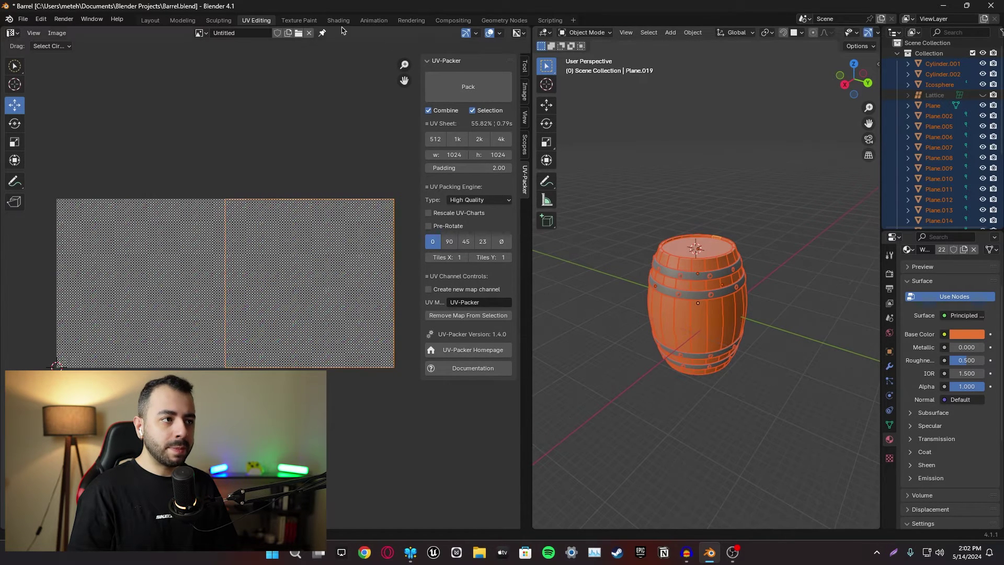
# In Layout, select metal band Cylinder.002 to confirm its MetalMat material, then deselect it
pyautogui.click(151, 20)
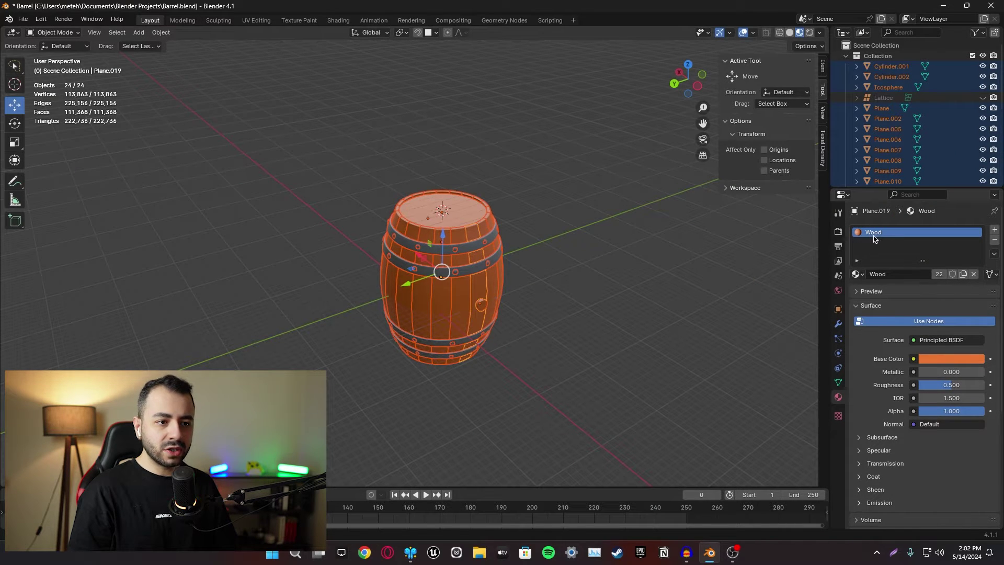
pyautogui.scroll(3, 593, 295)
pyautogui.click(526, 291)
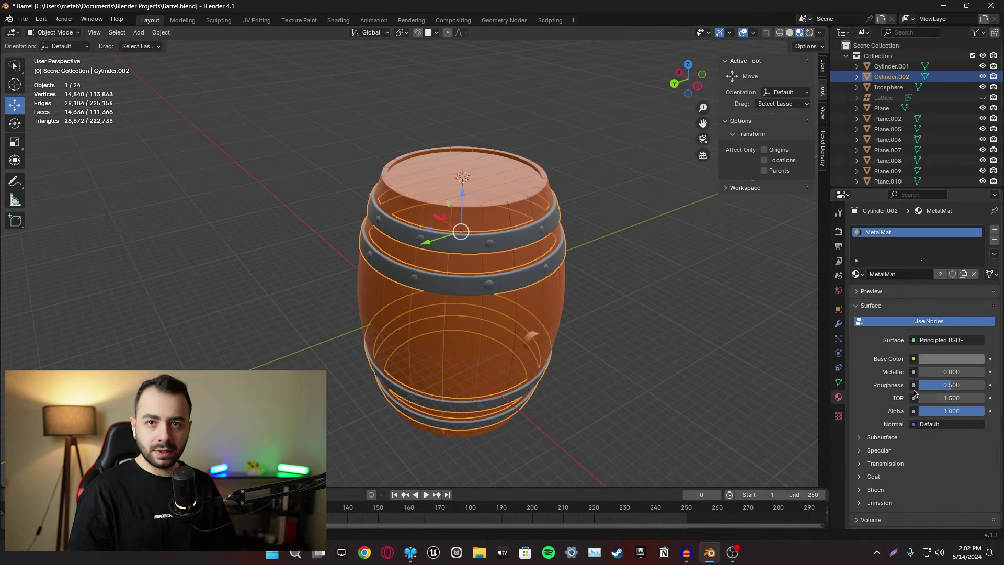
pyautogui.hotkey('alt', 'a')
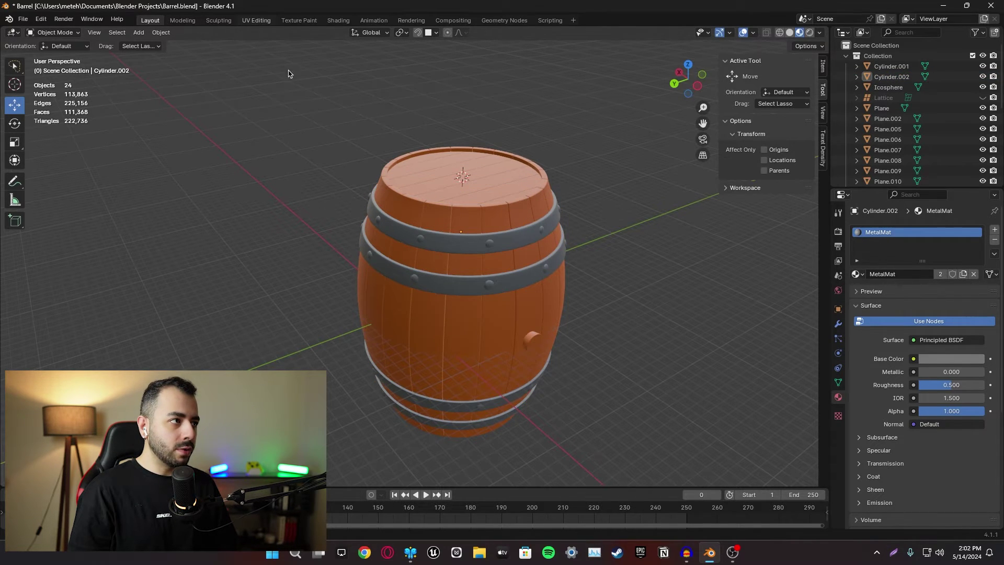
# Select stave Plane.005 and all other parts, then enter Edit Mode to show every UV island
pyautogui.click(256, 20)
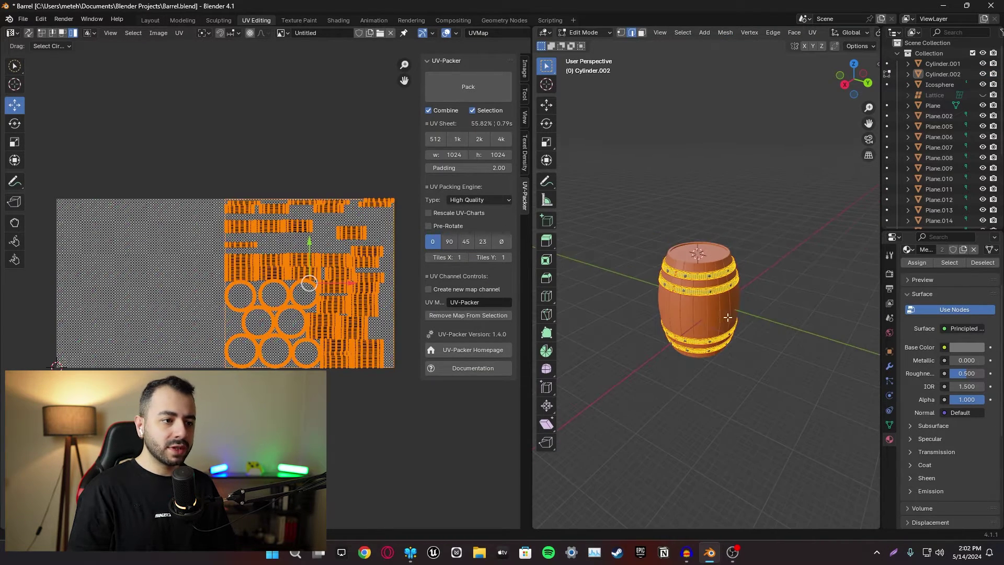
pyautogui.scroll(2, 710, 320)
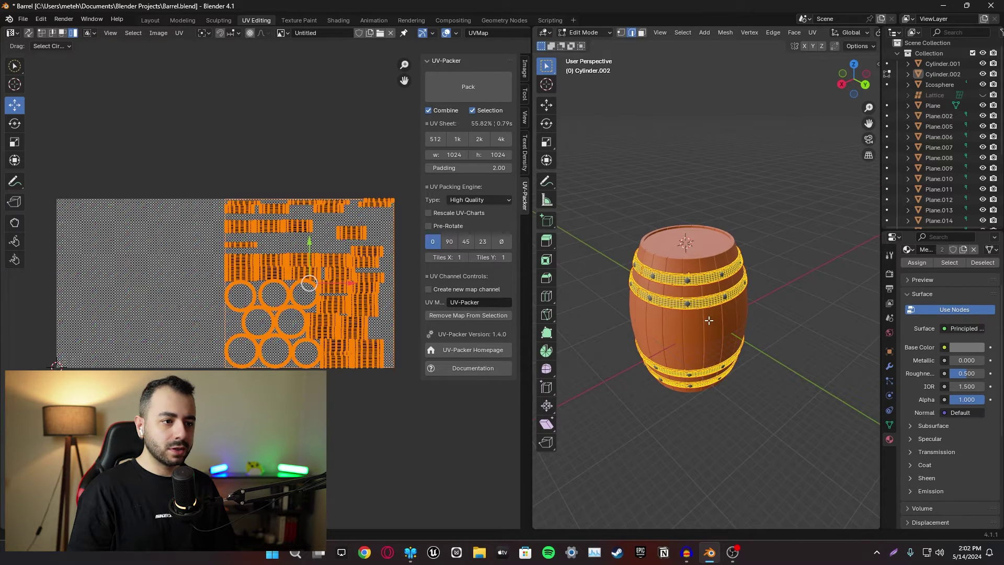
pyautogui.press('Tab')
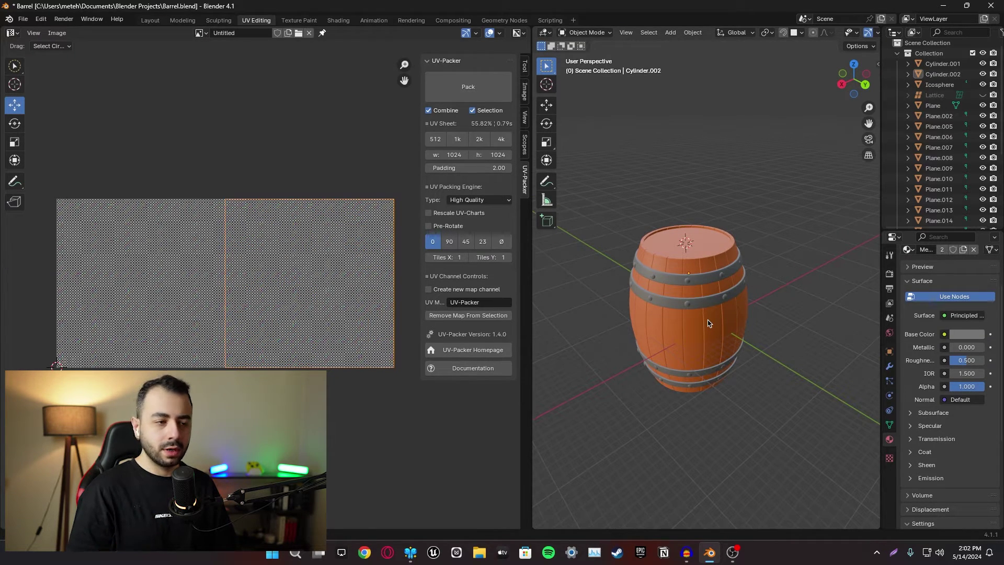
pyautogui.click(708, 323)
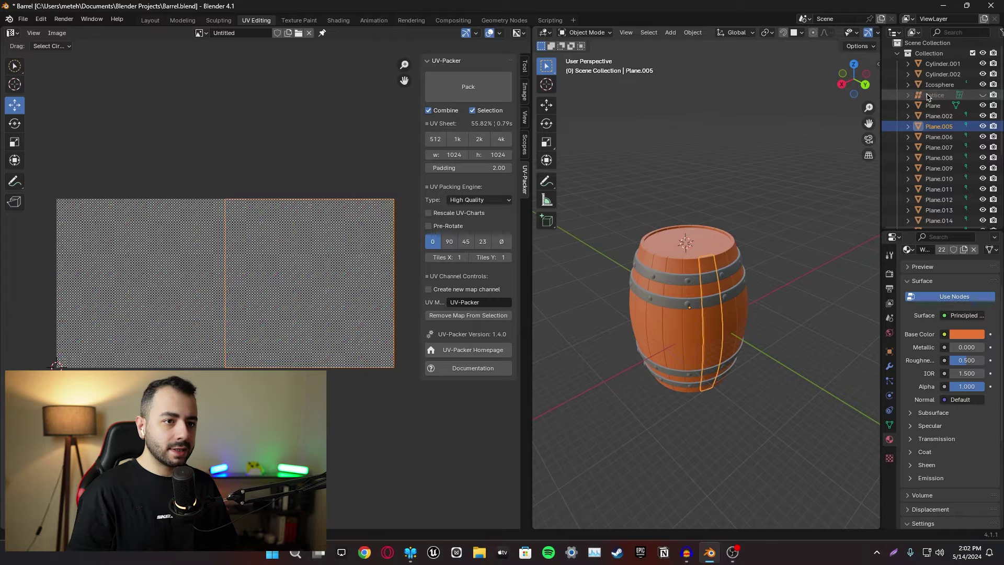
pyautogui.press('a')
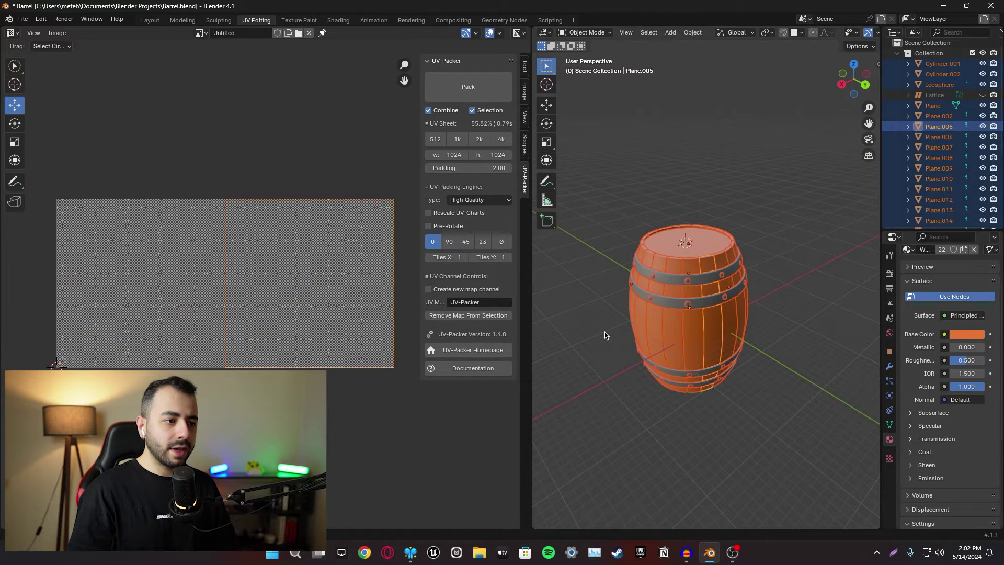
pyautogui.press('Tab')
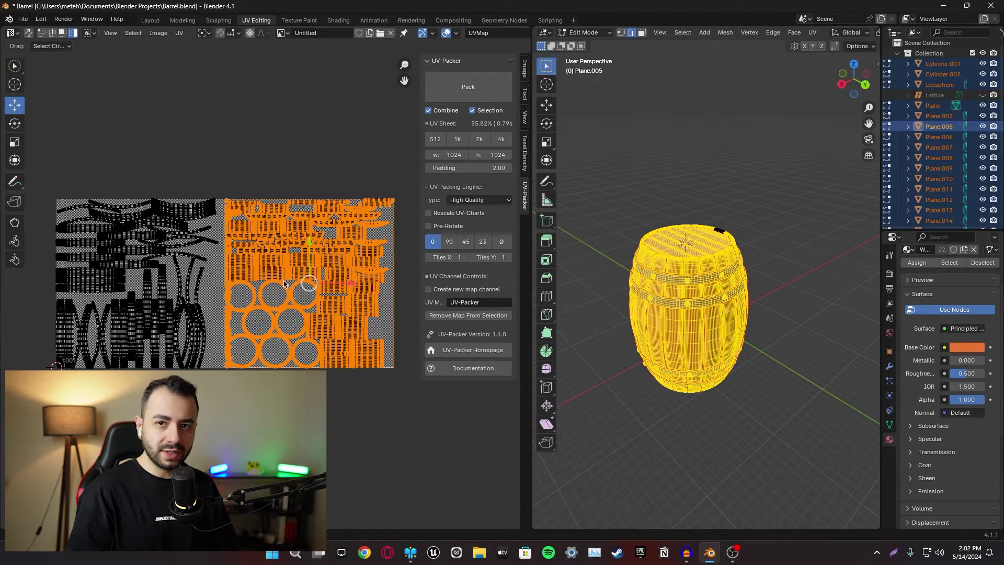
pyautogui.scroll(-2, 294, 366)
pyautogui.scroll(1, 294, 366)
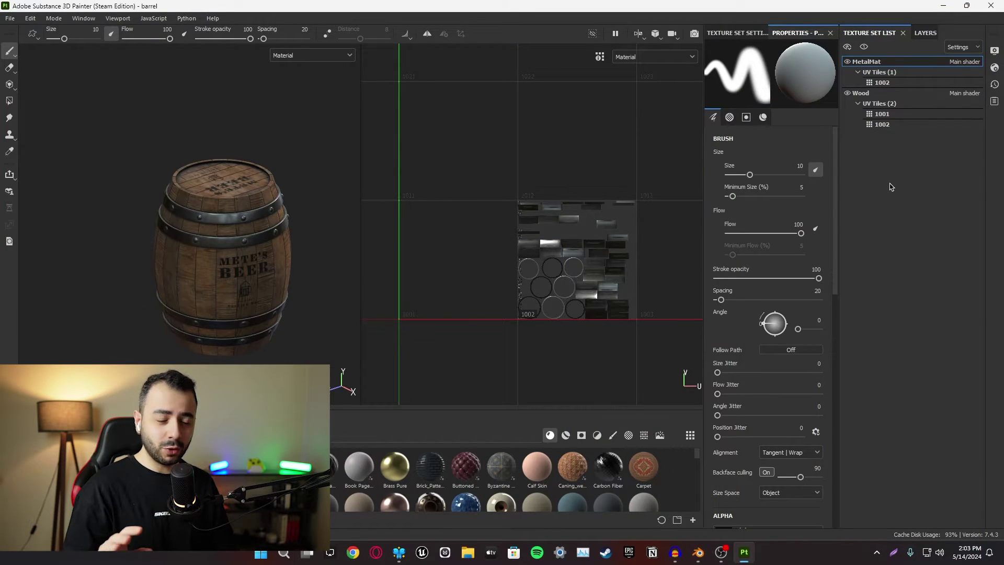
# Orbit and zoom Substance Painter's 3D view onto the textured barrel
pyautogui.keyDown('alt'); pyautogui.moveTo(318, 269); pyautogui.dragTo(223, 262); pyautogui.keyUp('alt')
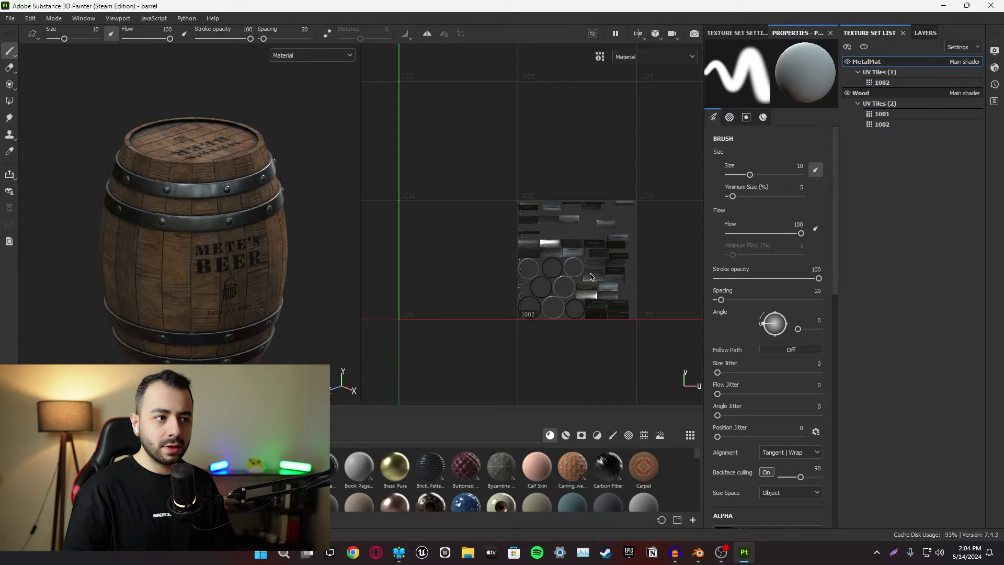
pyautogui.click(852, 125)
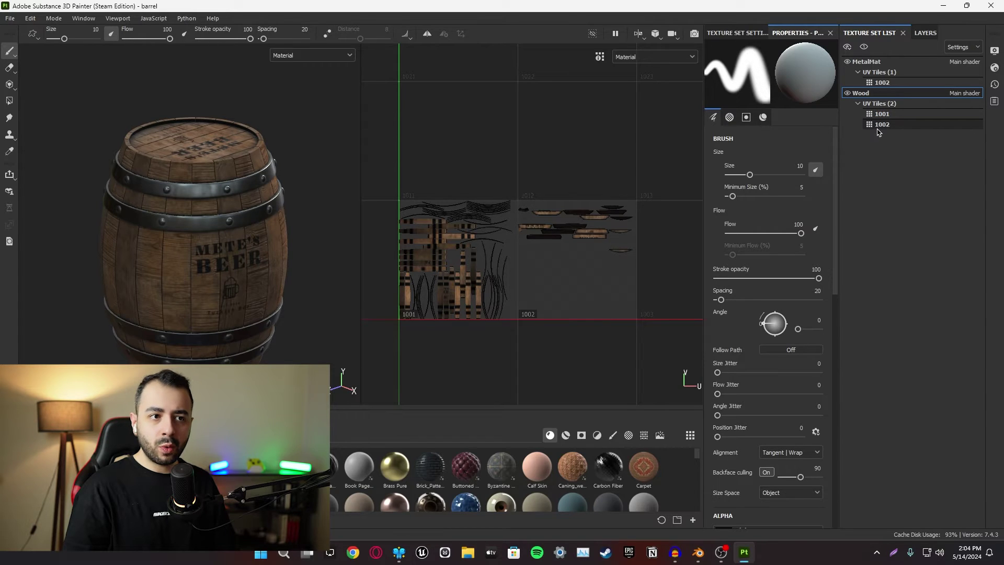
pyautogui.scroll(3, 568, 265)
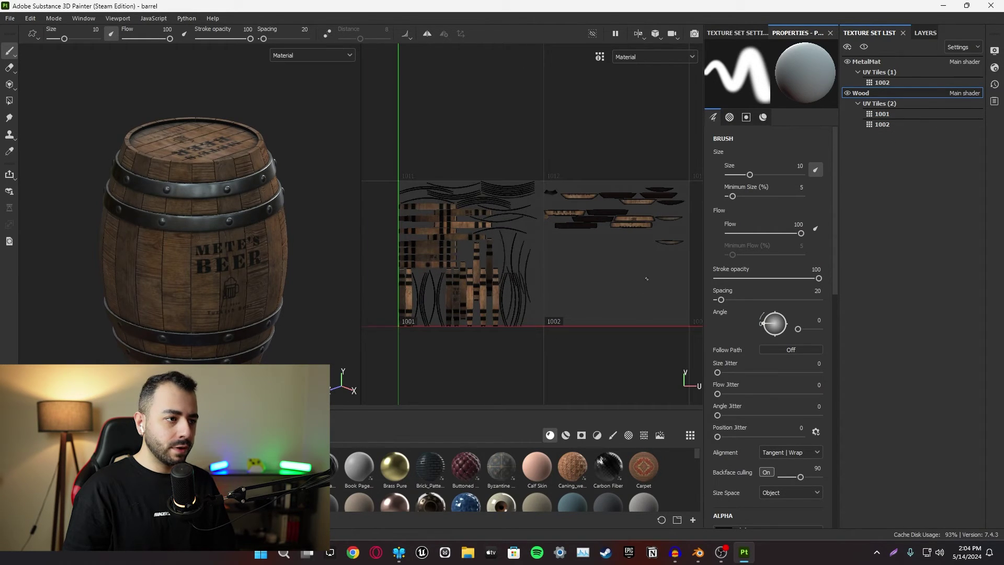
pyautogui.scroll(1, 447, 294)
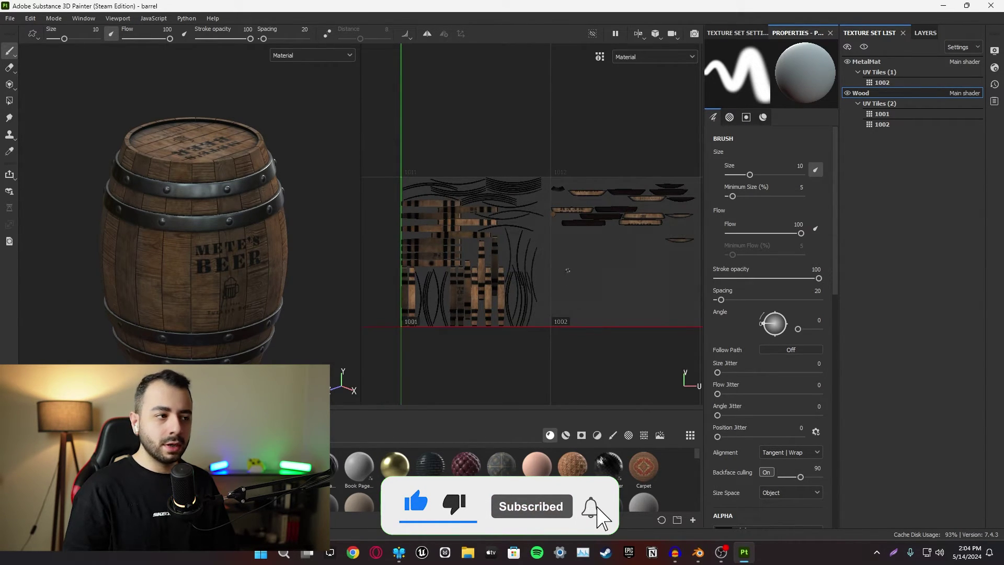
pyautogui.scroll(-2, 562, 225)
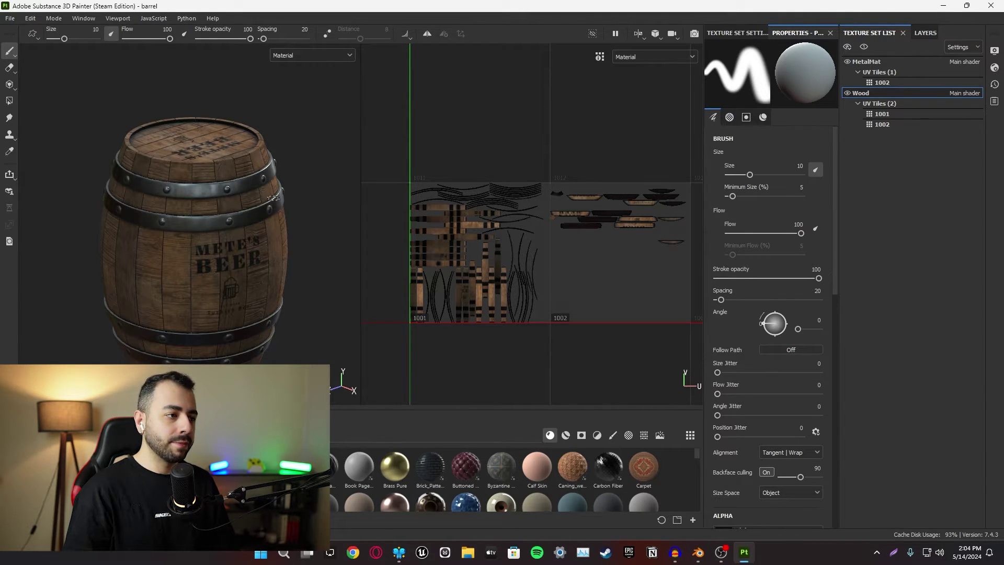
pyautogui.scroll(-2, 510, 267)
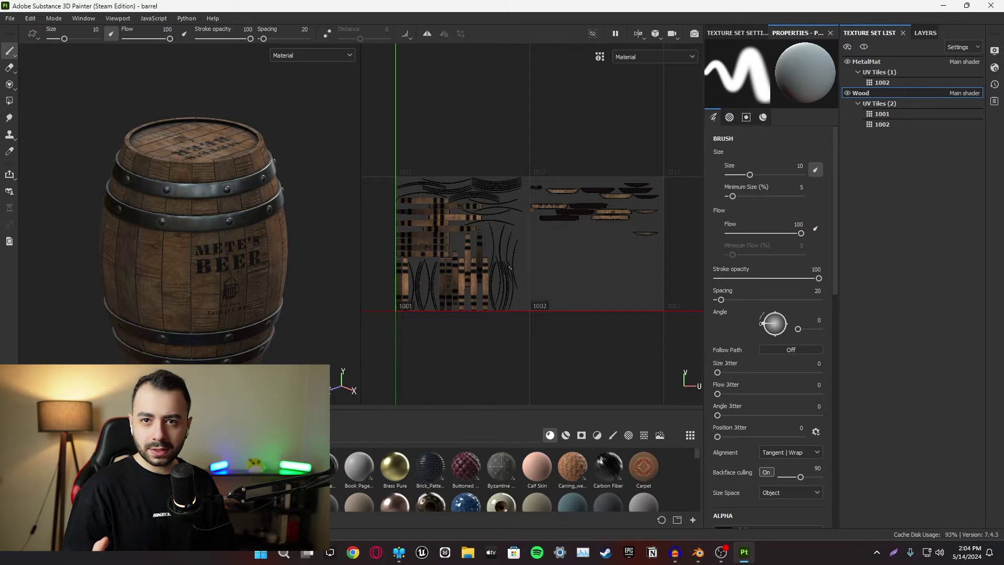
pyautogui.keyDown('alt'); pyautogui.moveTo(356, 228); pyautogui.dragTo(202, 201, button='middle'); pyautogui.keyUp('alt')
pyautogui.scroll(-2, 93, 183)
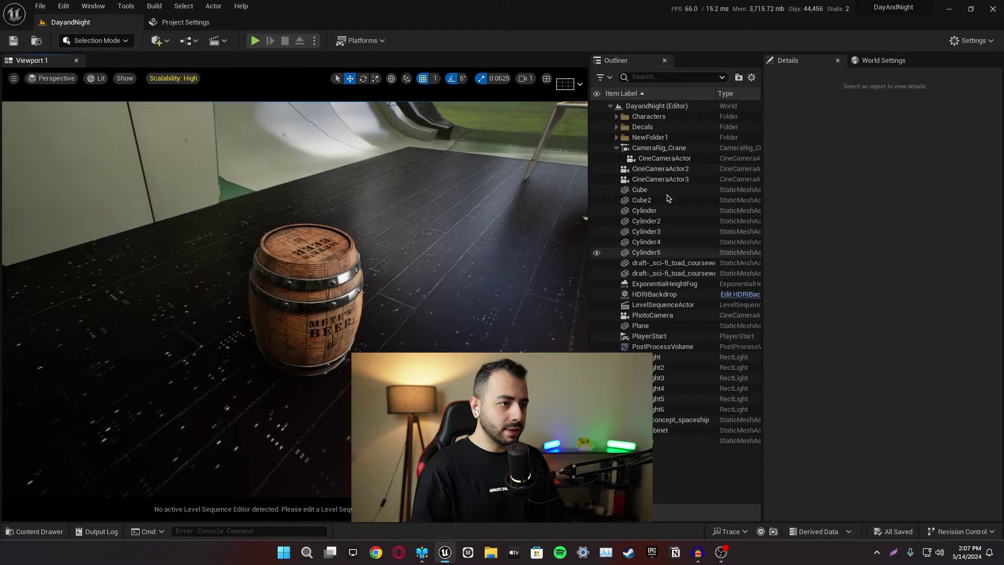
# Delete the old barrel's 24 parts, applying the reference-warning confirmation to all
pyautogui.click(312, 253)
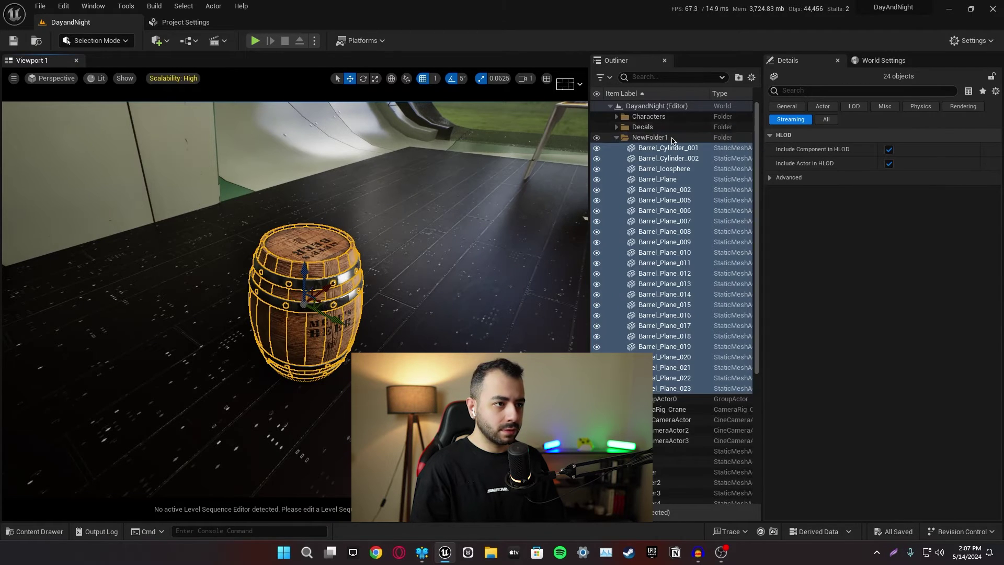
pyautogui.press('Delete')
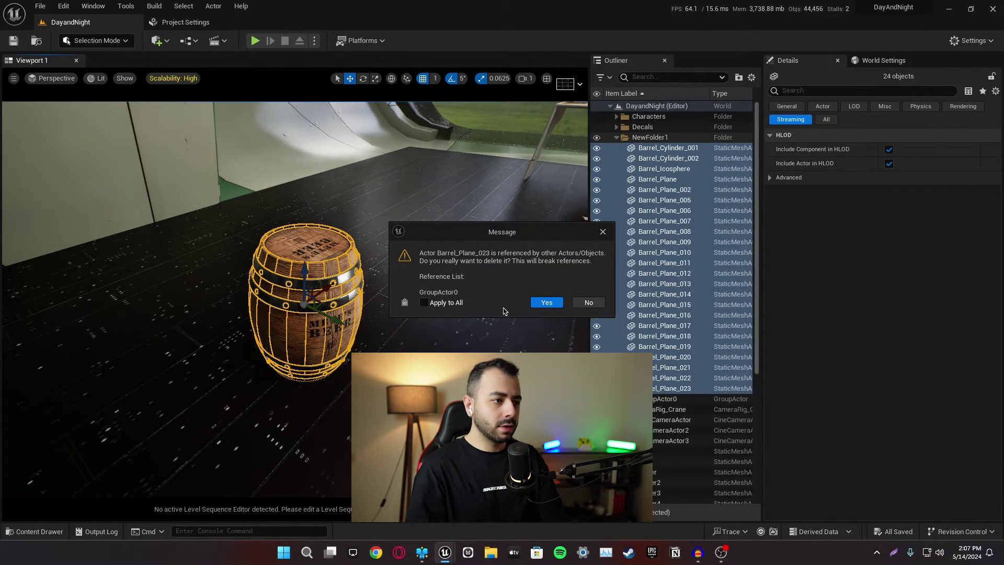
pyautogui.click(546, 302)
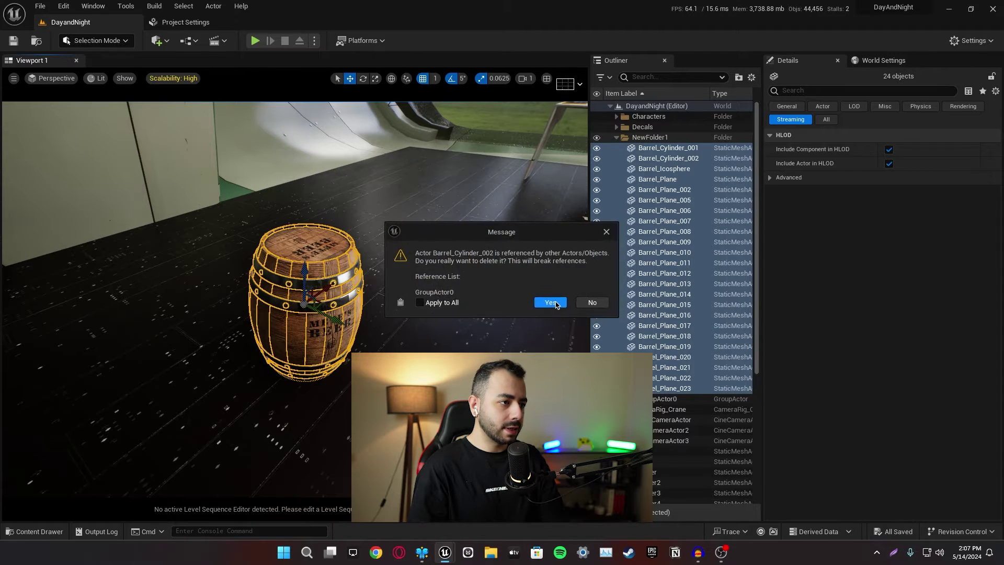
pyautogui.click(425, 302)
pyautogui.click(546, 302)
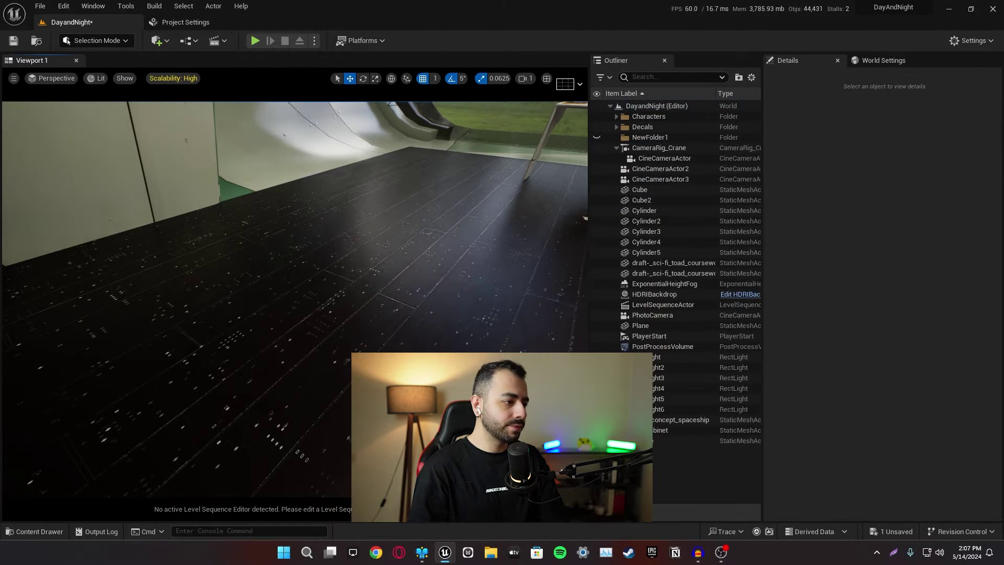
# Open the Content Drawer at Content/Barrel and select the Barrel_Cylinder_001 mesh to inspect it
pyautogui.hotkey('ctrl', 'space')
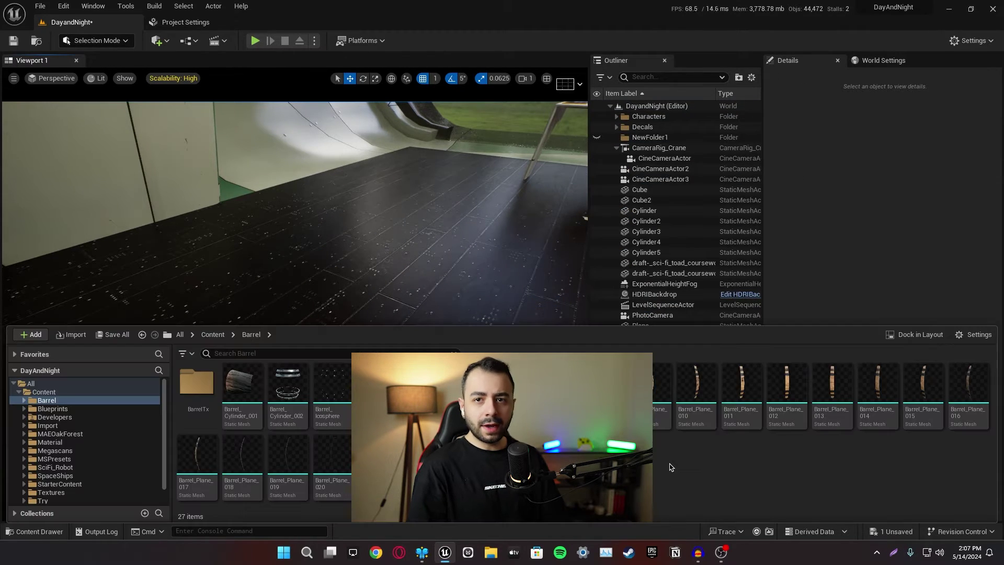
pyautogui.click(260, 392)
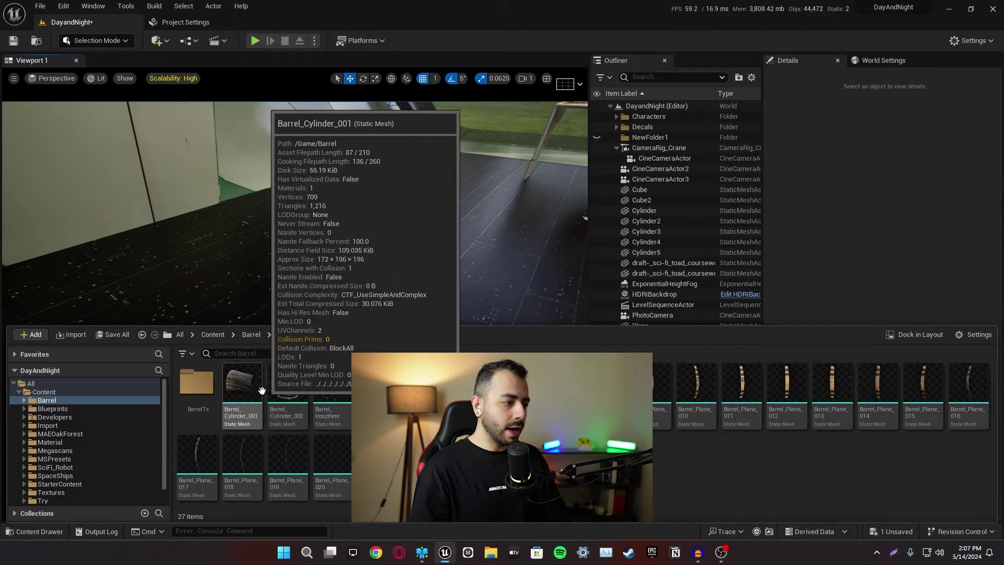
pyautogui.moveTo(925, 403)
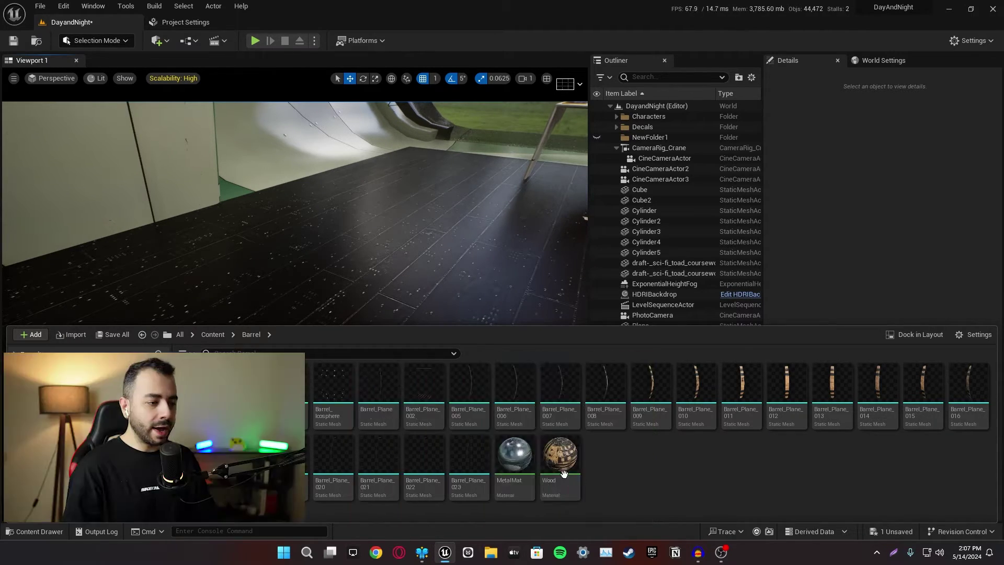
pyautogui.doubleClick(515, 470)
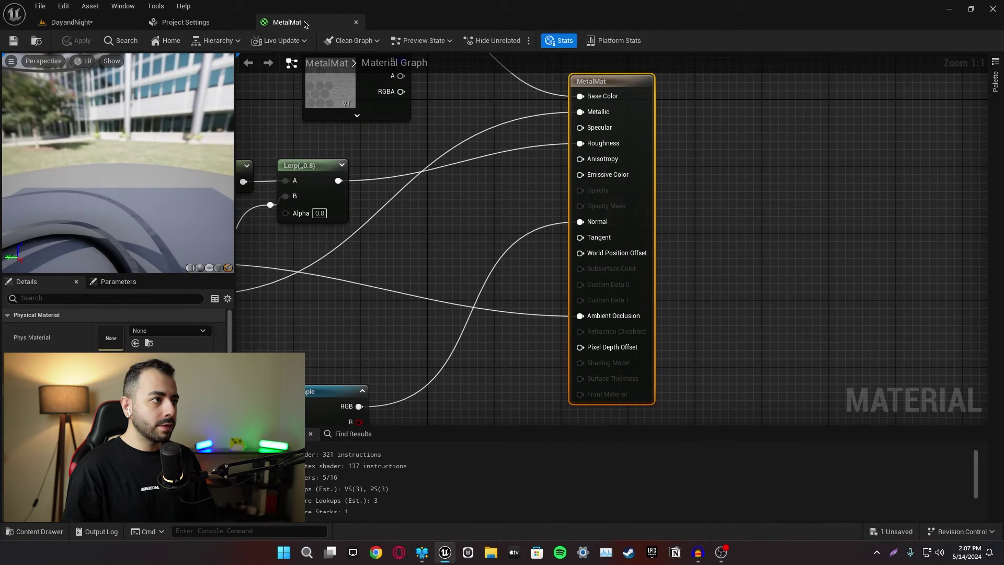
pyautogui.click(356, 22)
pyautogui.moveTo(549, 469)
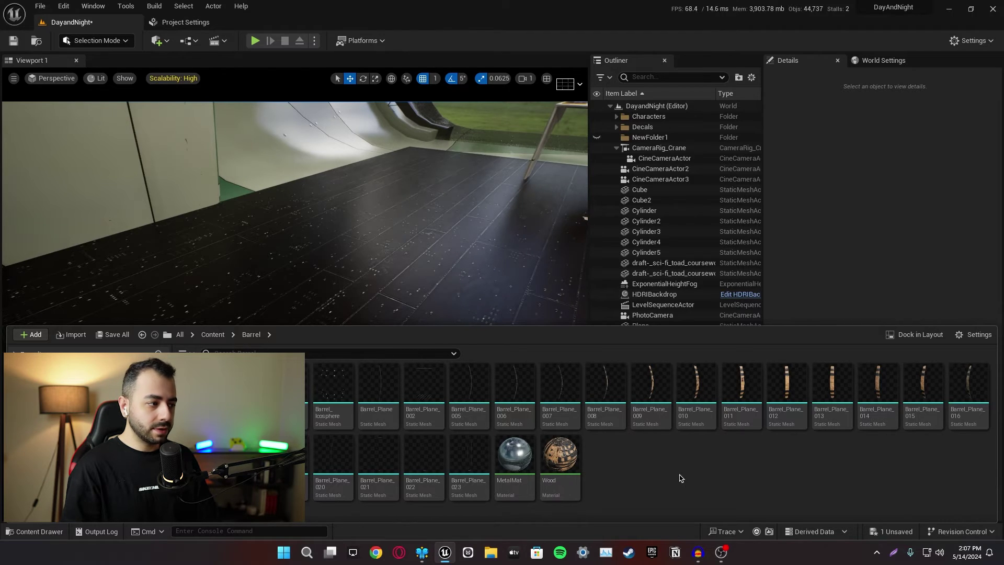
# Browse the six textures in the BarrelTx folder, then bring up the Edit menu
pyautogui.doubleClick(197, 384)
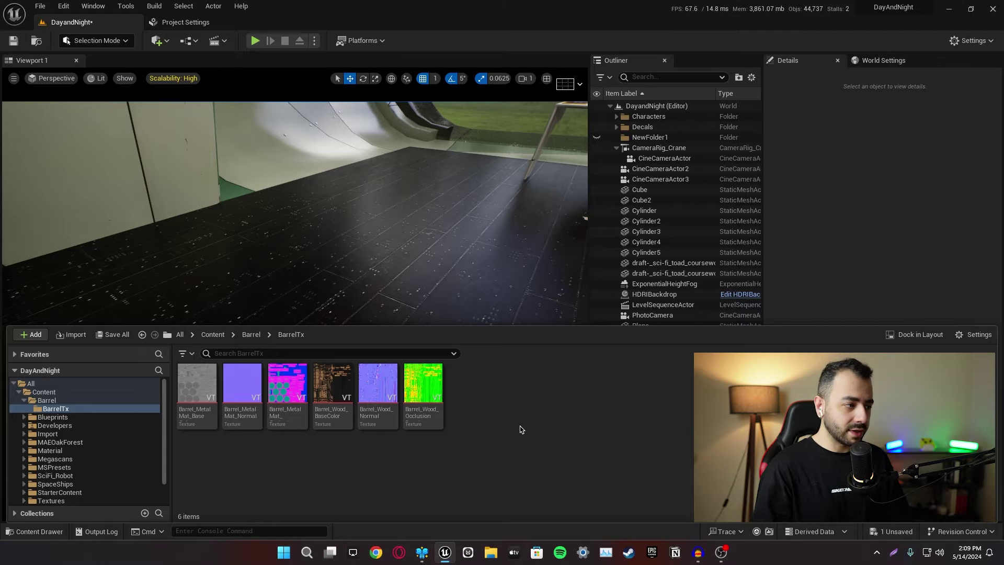
pyautogui.click(56, 7)
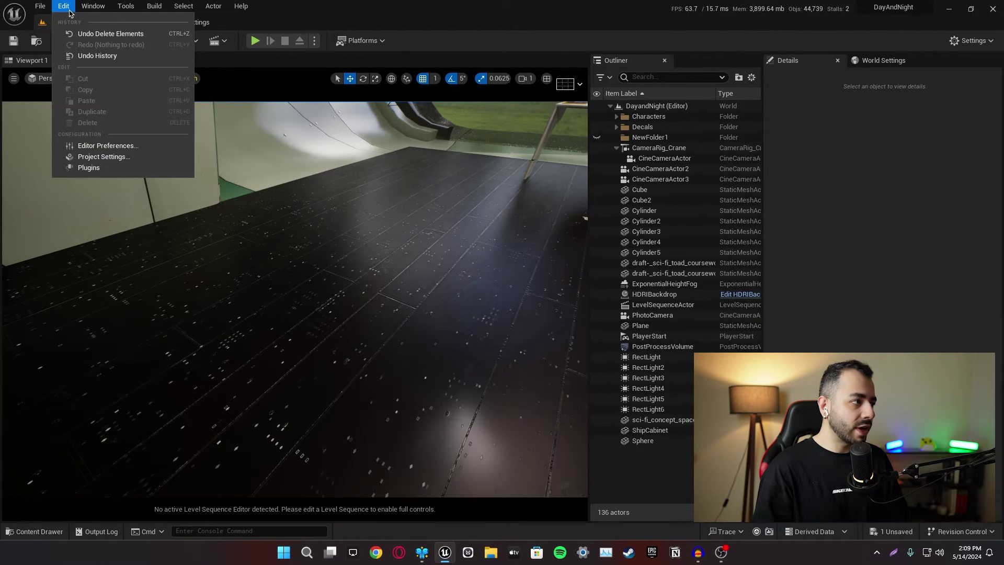
# Verify virtual texture support is enabled in Project Settings, then return to the DayandNight level
pyautogui.click(126, 158)
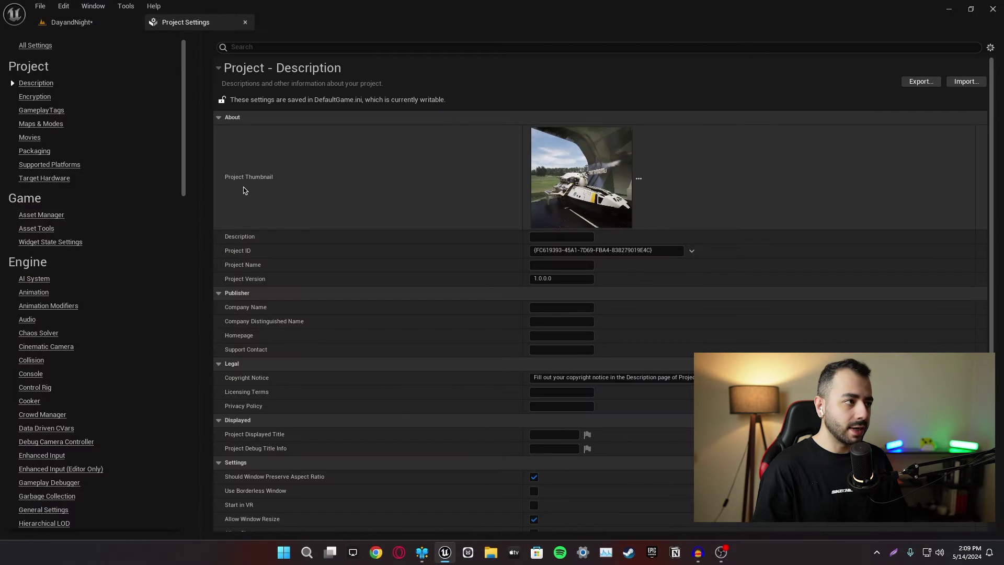
pyautogui.click(289, 48)
pyautogui.write('v')
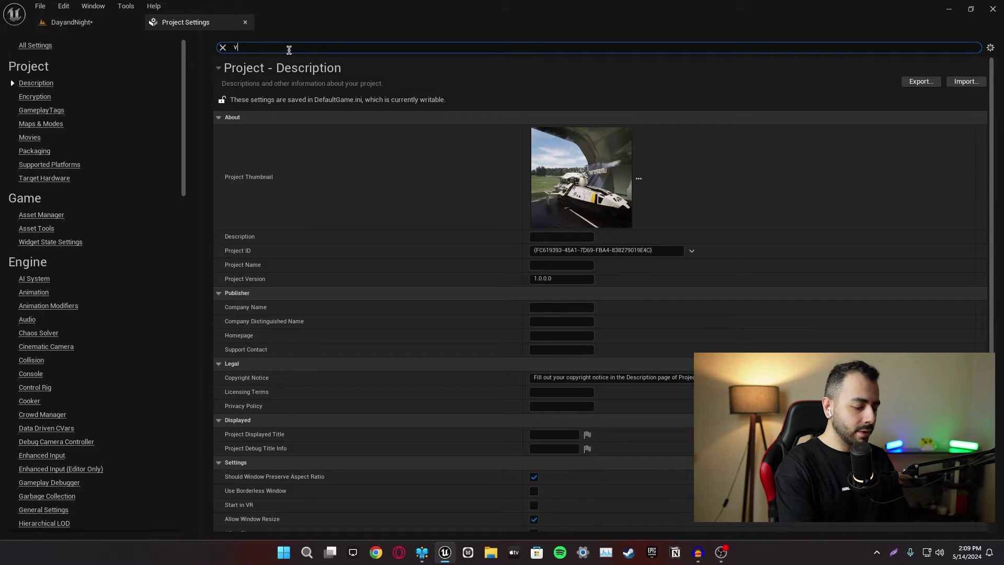
pyautogui.write('irtual textures')
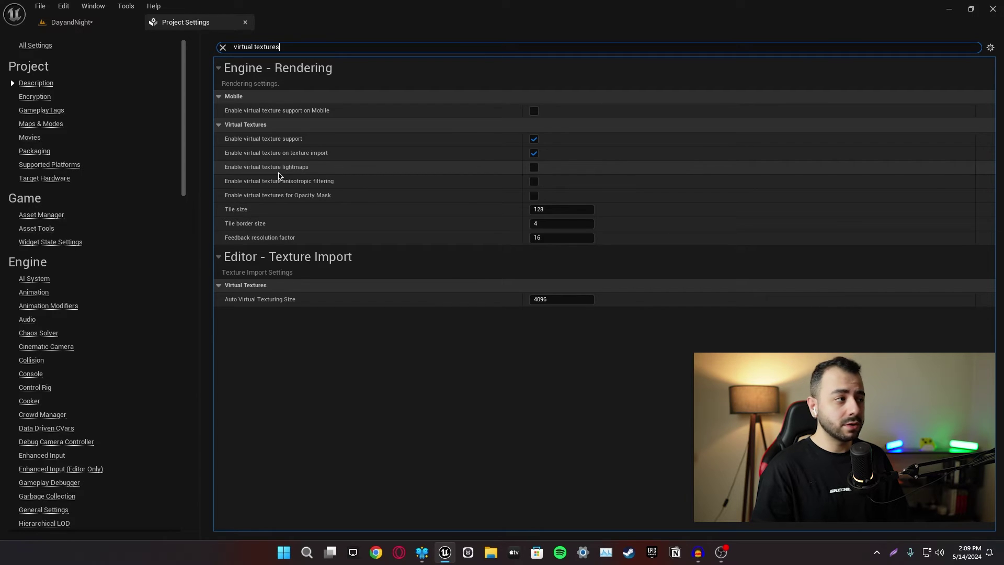
pyautogui.click(71, 22)
# Force-delete all six BarrelTx textures and open File Explorer to the exported Barrel\UE4 textures
pyautogui.click(57, 534)
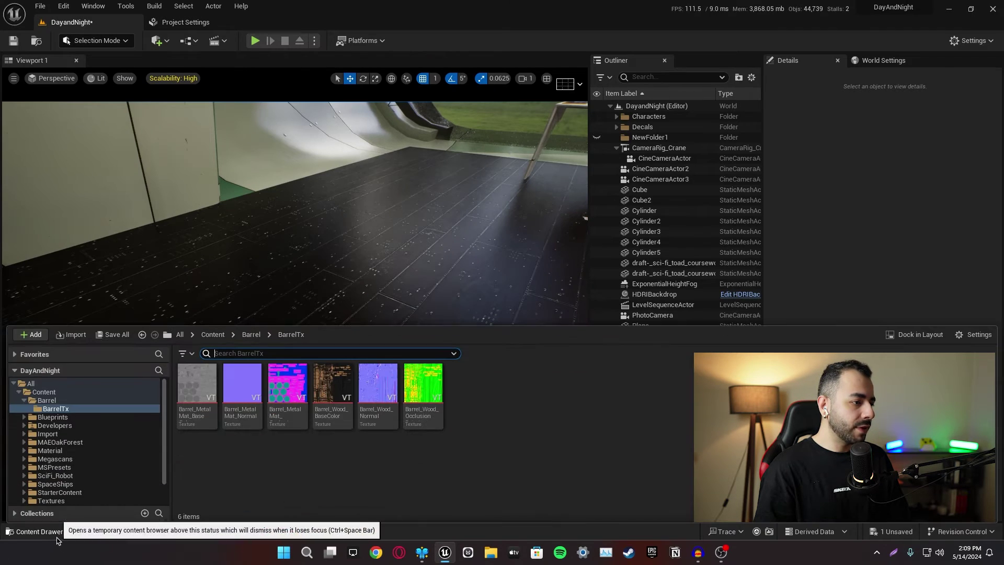
pyautogui.click(510, 454)
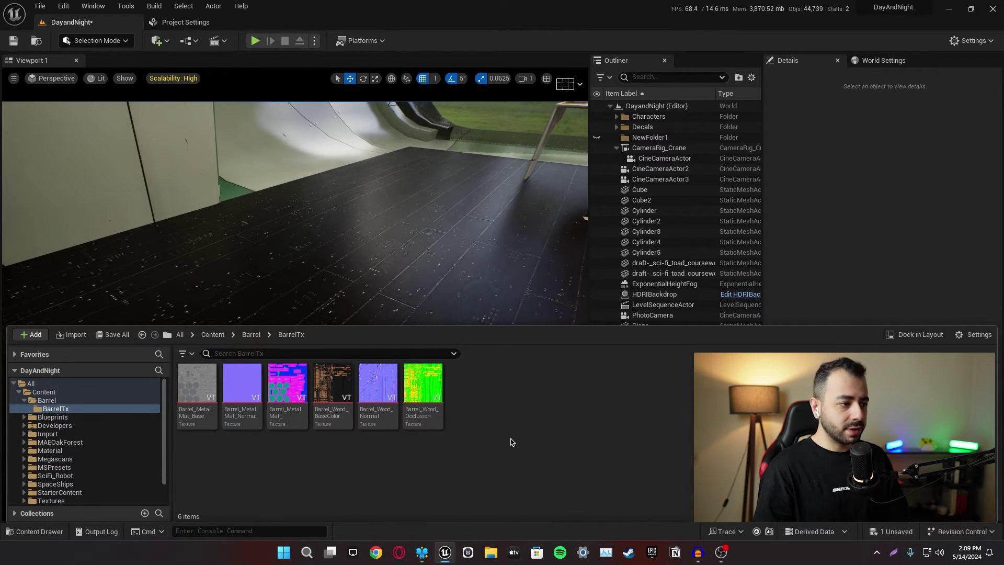
pyautogui.hotkey('ctrl', 'a')
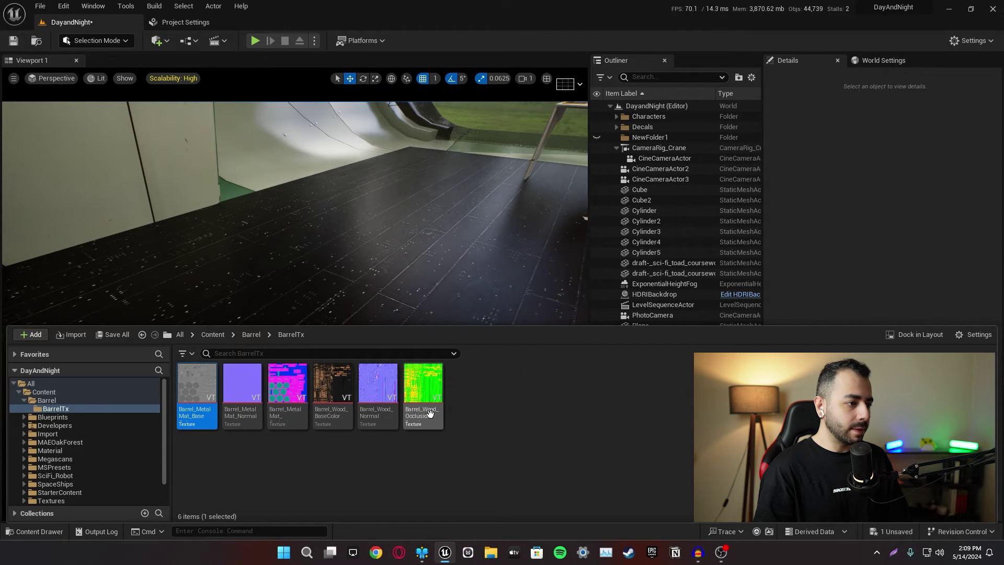
pyautogui.press('Delete')
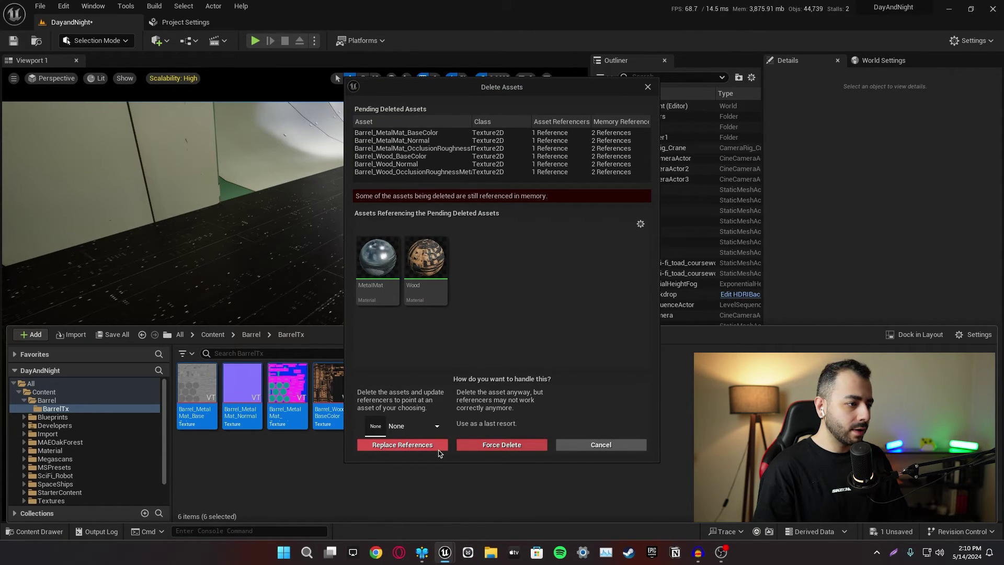
pyautogui.click(510, 448)
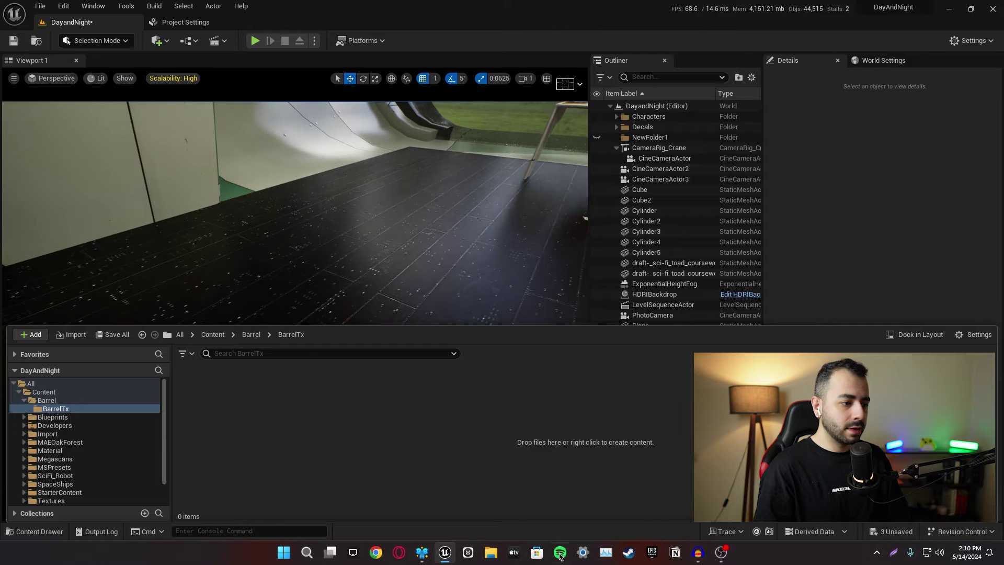
pyautogui.press('super+e')
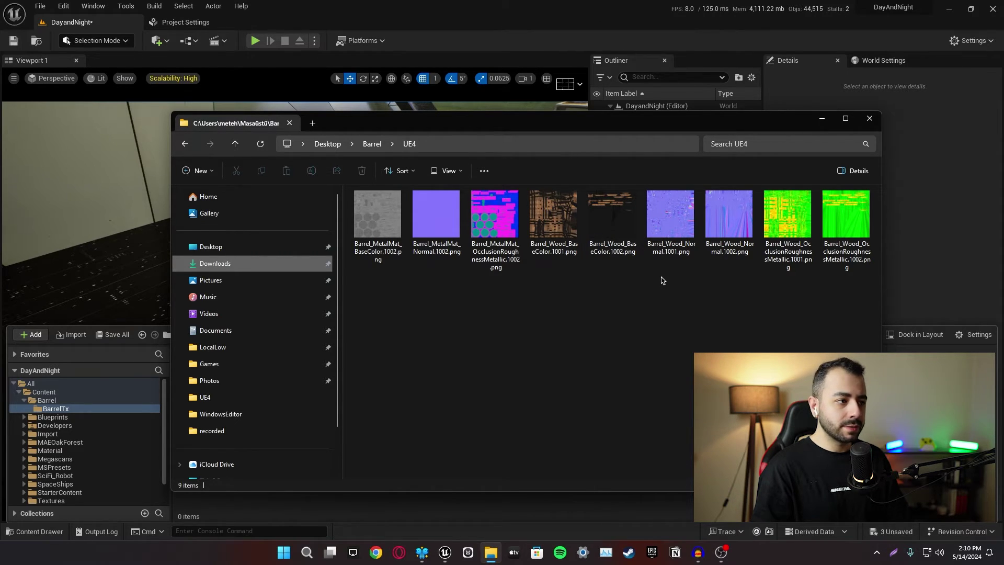
# Drag the Barrel_Wood BaseColor, Normal and OcclusionRoughnessMetallic 1001 maps from File Explorer into BarrelTx
pyautogui.moveTo(518, 129); pyautogui.dragTo(608, 131)
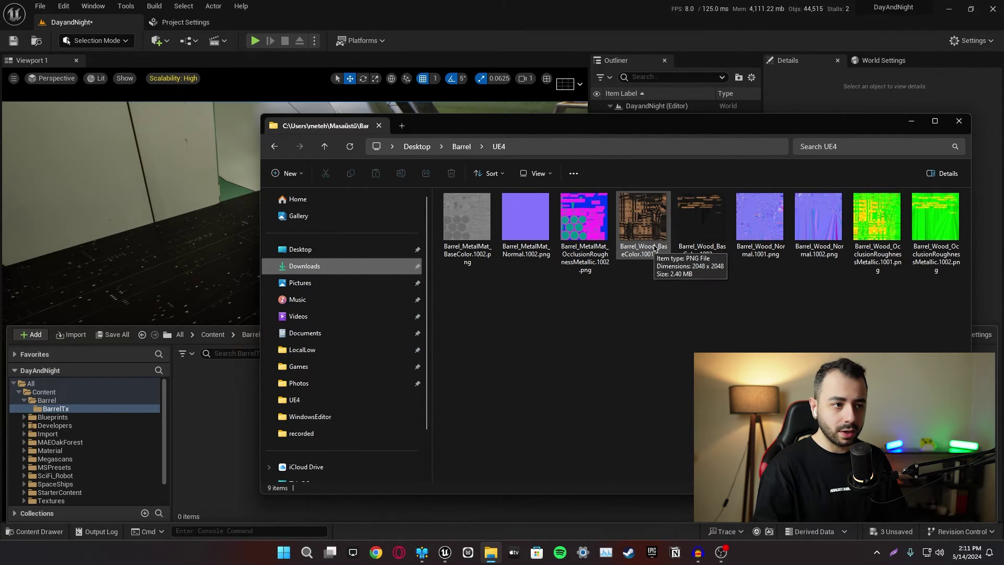
pyautogui.click(655, 248)
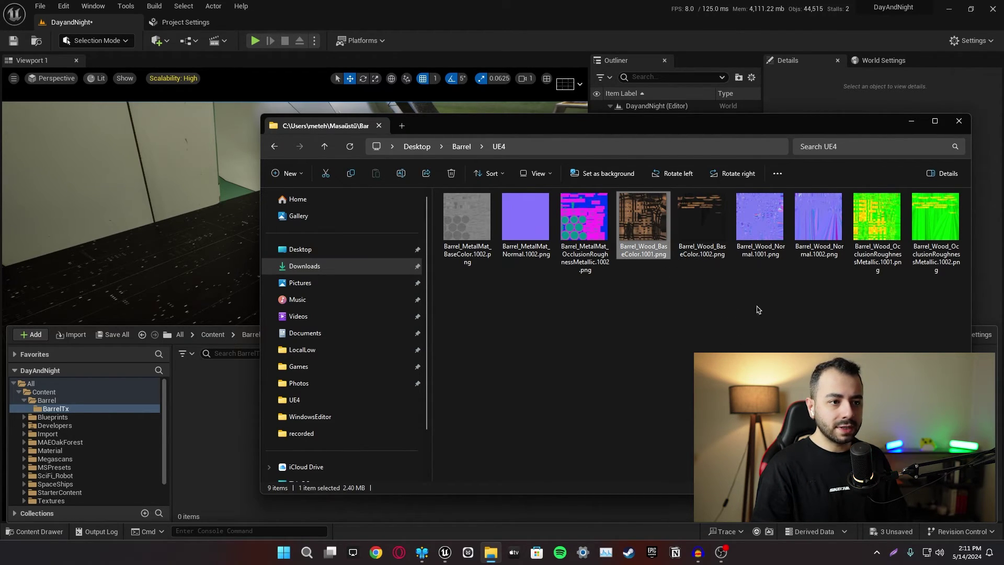
pyautogui.keyDown('ctrl'); pyautogui.click(766, 251); pyautogui.keyUp('ctrl')
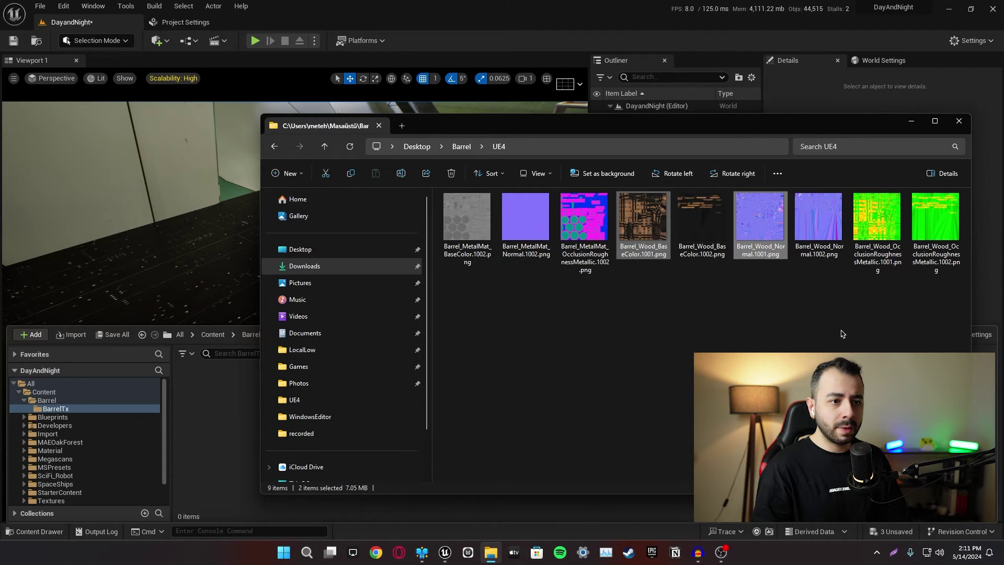
pyautogui.keyDown('ctrl'); pyautogui.click(876, 253); pyautogui.keyUp('ctrl')
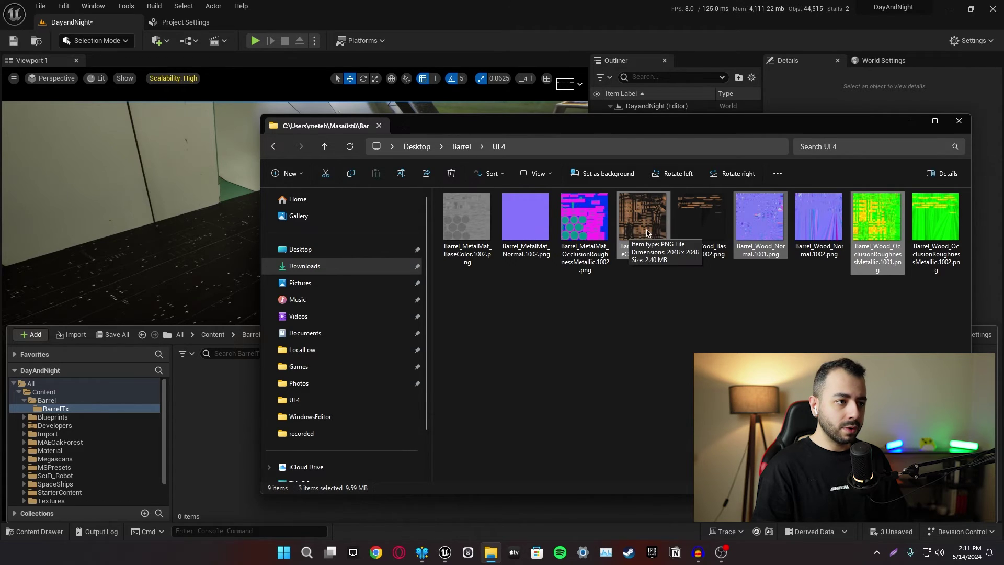
pyautogui.moveTo(647, 233); pyautogui.dragTo(205, 414)
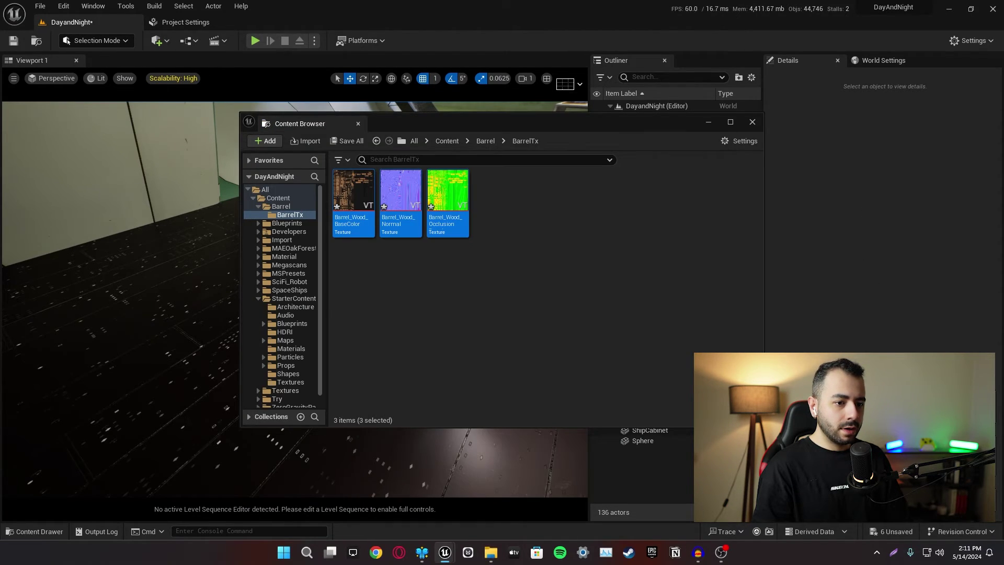
# Close the floating Content Browser and view the BarrelTx textures in the docked Content Drawer
pyautogui.click(35, 531)
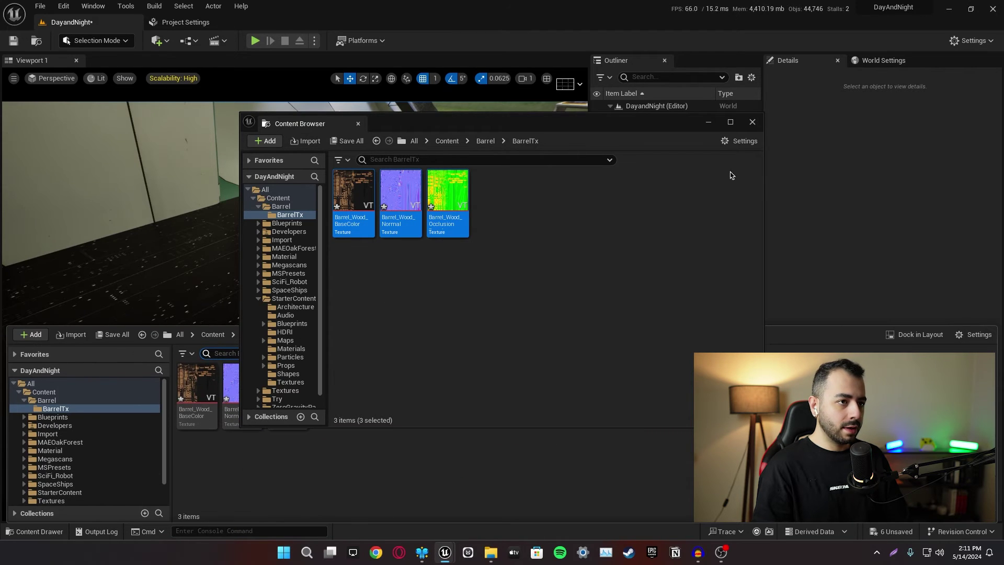
pyautogui.click(752, 121)
pyautogui.click(21, 530)
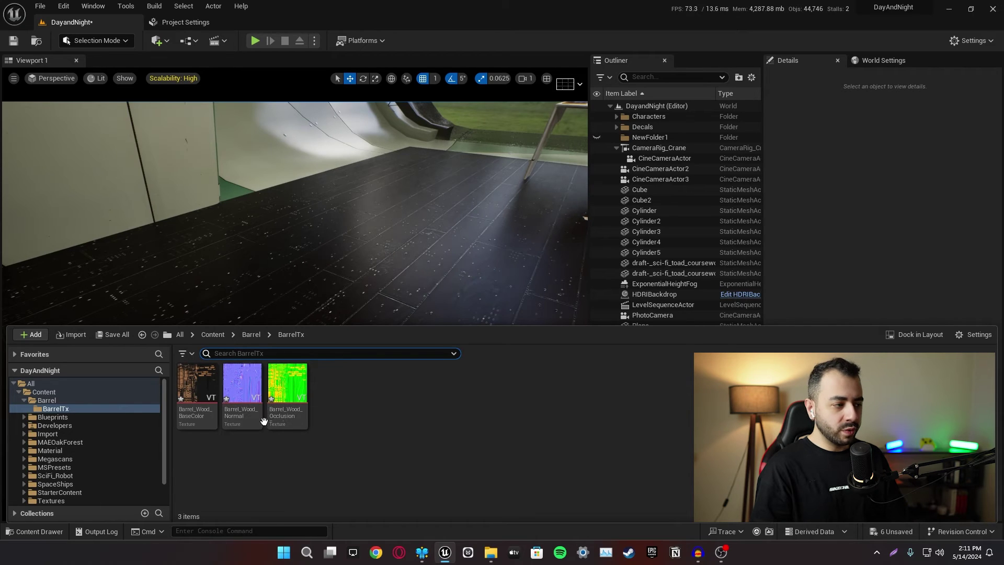
pyautogui.moveTo(195, 395)
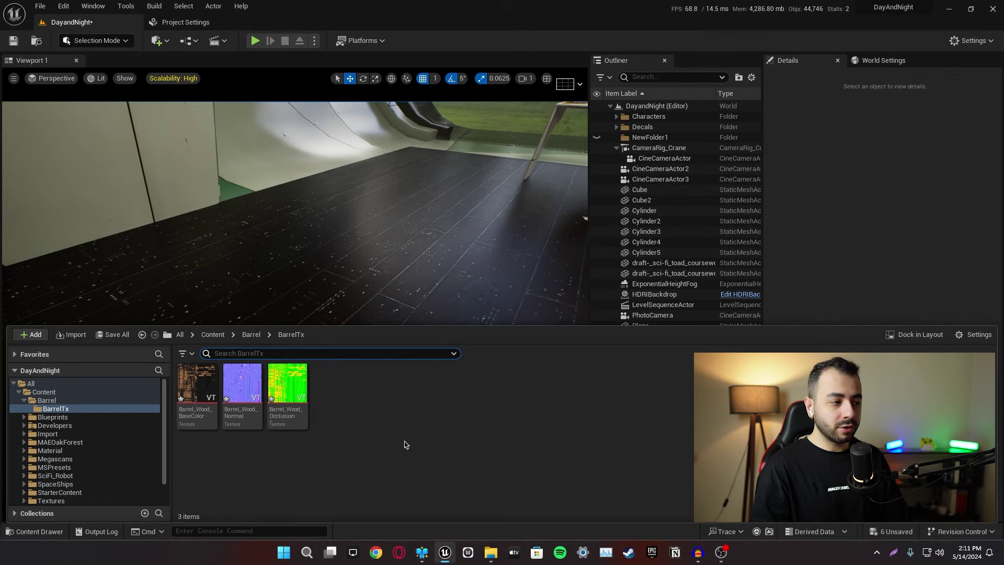
# Inspect the Barrel_Wood_BaseColor texture, then return to the DayandNight level's Content Drawer
pyautogui.doubleClick(197, 390)
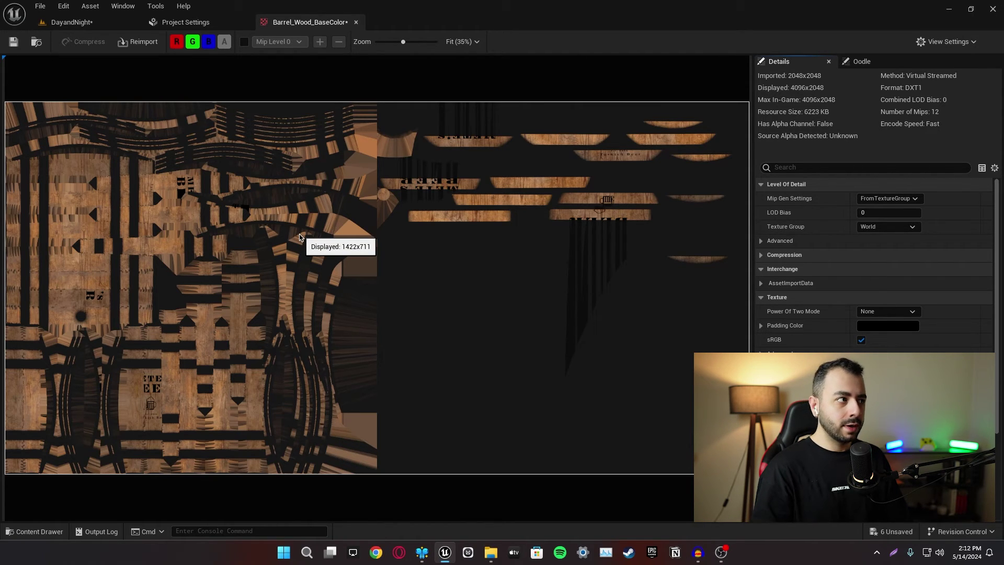
pyautogui.click(72, 22)
pyautogui.click(57, 532)
# Open the Wood material and delete its three broken Texture Sample nodes
pyautogui.click(251, 334)
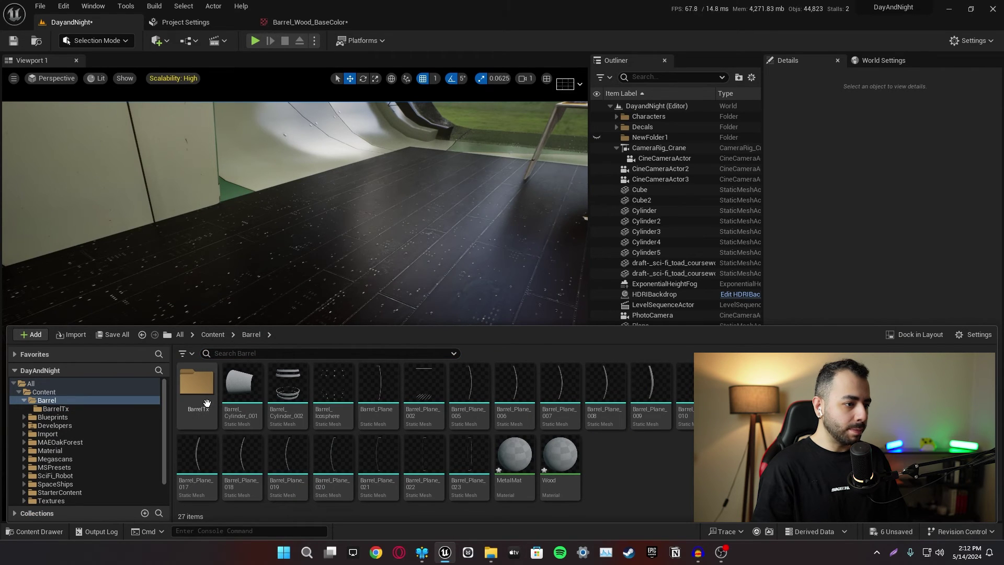
pyautogui.doubleClick(560, 455)
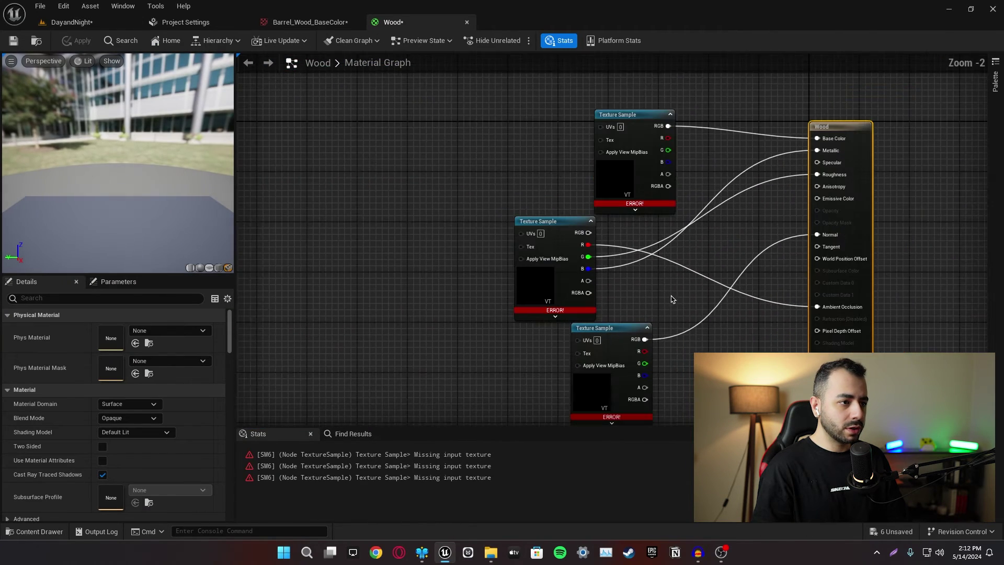
pyautogui.moveTo(452, 68); pyautogui.dragTo(643, 361)
pyautogui.press('Delete')
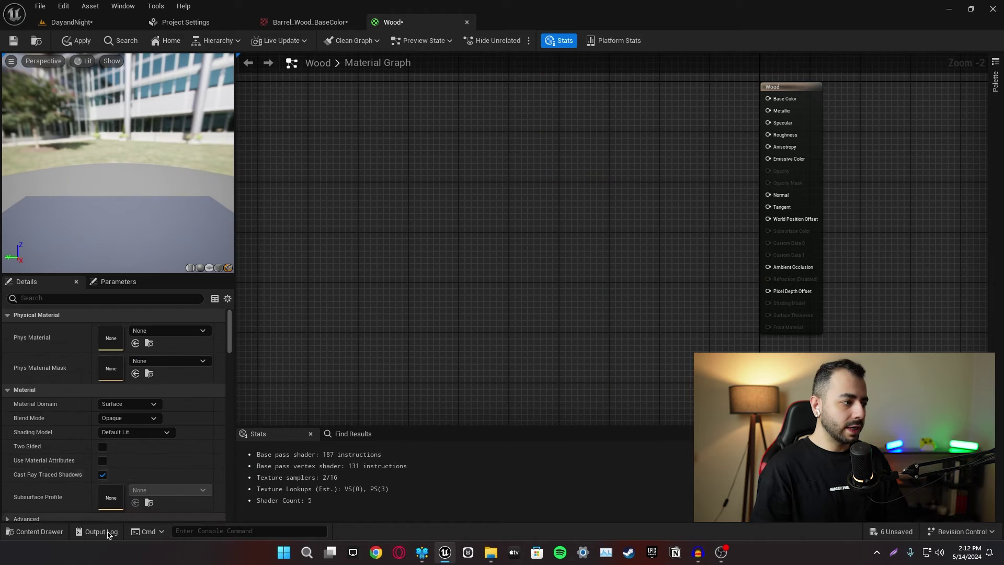
# Add the BarrelTx BaseColor and Normal textures, wiring their RGB into Base Color and Normal
pyautogui.hotkey('ctrl', 'space')
pyautogui.doubleClick(198, 399)
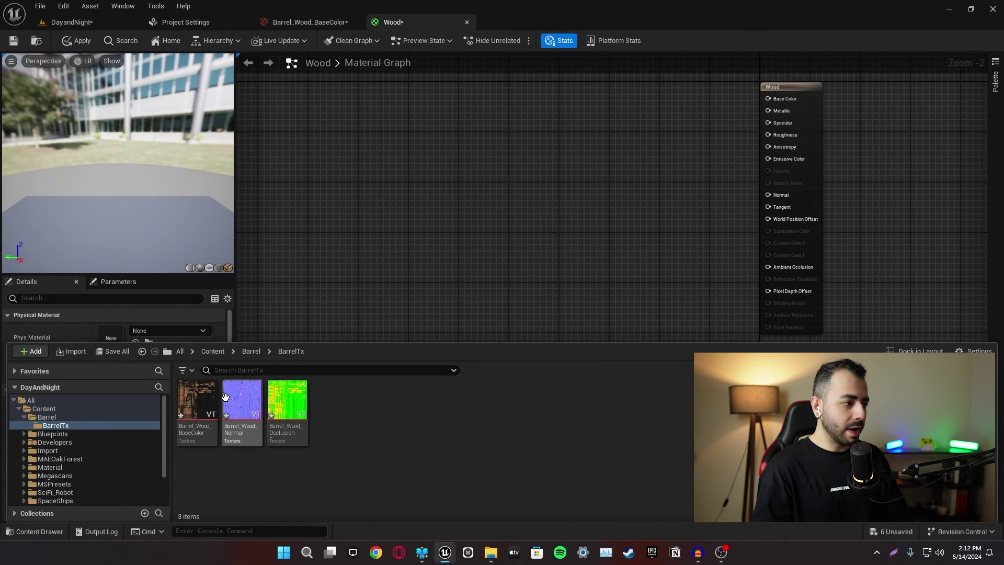
pyautogui.moveTo(208, 393); pyautogui.dragTo(495, 103)
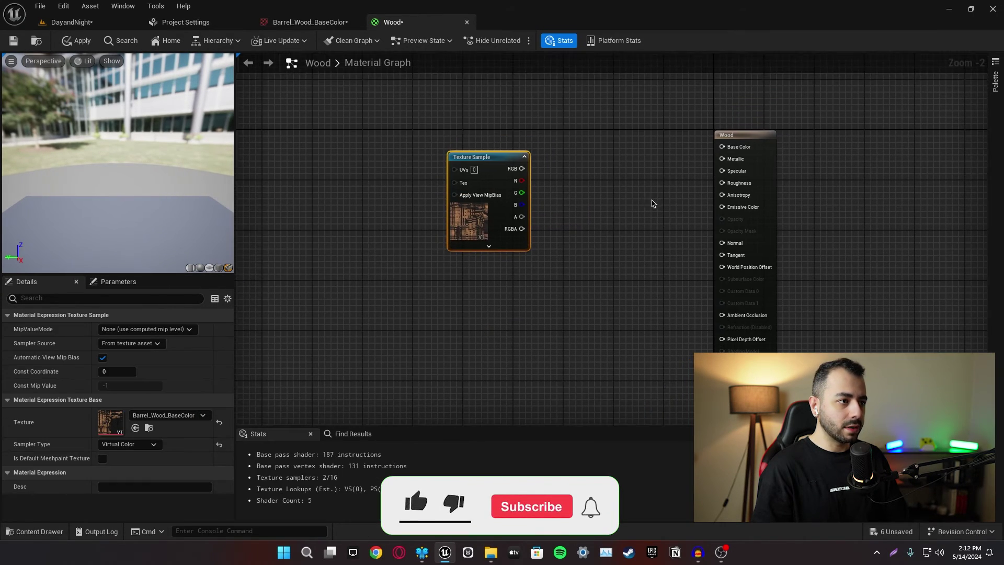
pyautogui.moveTo(521, 169); pyautogui.dragTo(722, 147)
pyautogui.moveTo(543, 315); pyautogui.dragTo(578, 274, button='right')
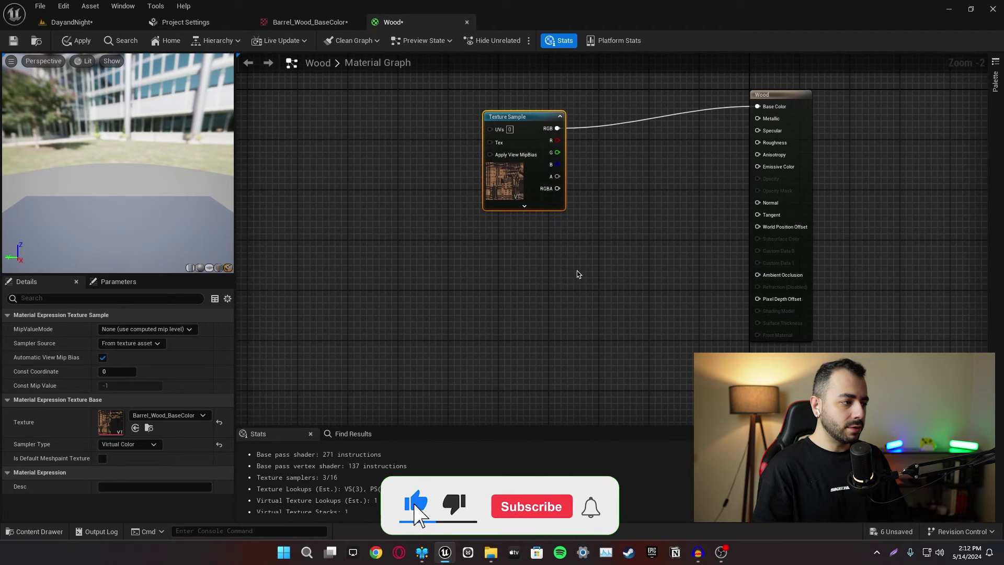
pyautogui.click(33, 534)
pyautogui.moveTo(235, 403); pyautogui.dragTo(462, 267)
pyautogui.moveTo(535, 281); pyautogui.dragTo(758, 202)
pyautogui.moveTo(492, 272); pyautogui.dragTo(480, 230)
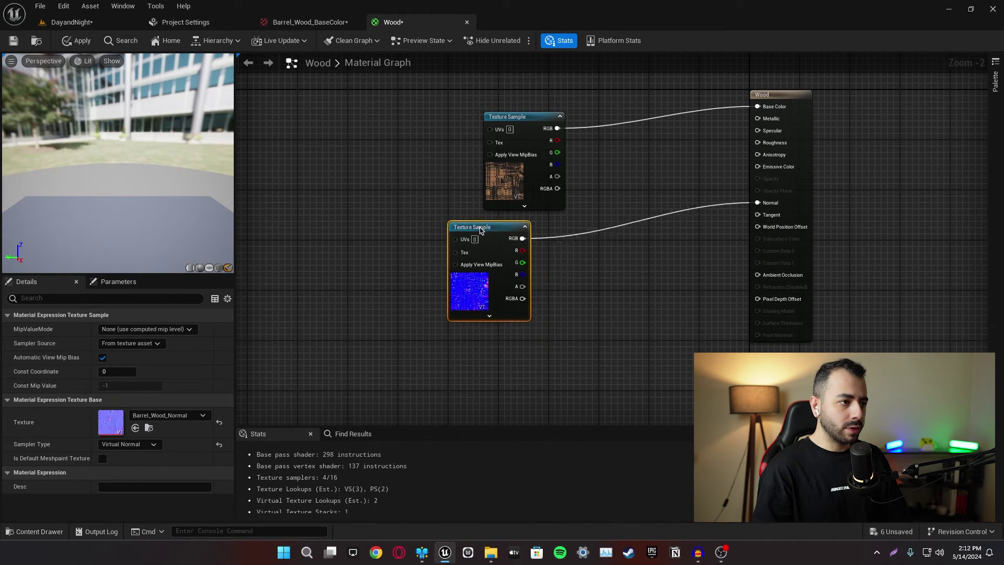
pyautogui.click(652, 328)
# Add the occlusion texture to the graph as a node below the Normal texture
pyautogui.click(34, 531)
pyautogui.moveTo(287, 400); pyautogui.dragTo(317, 301)
pyautogui.moveTo(308, 297); pyautogui.dragTo(324, 234, button='right')
pyautogui.moveTo(357, 246); pyautogui.dragTo(463, 268)
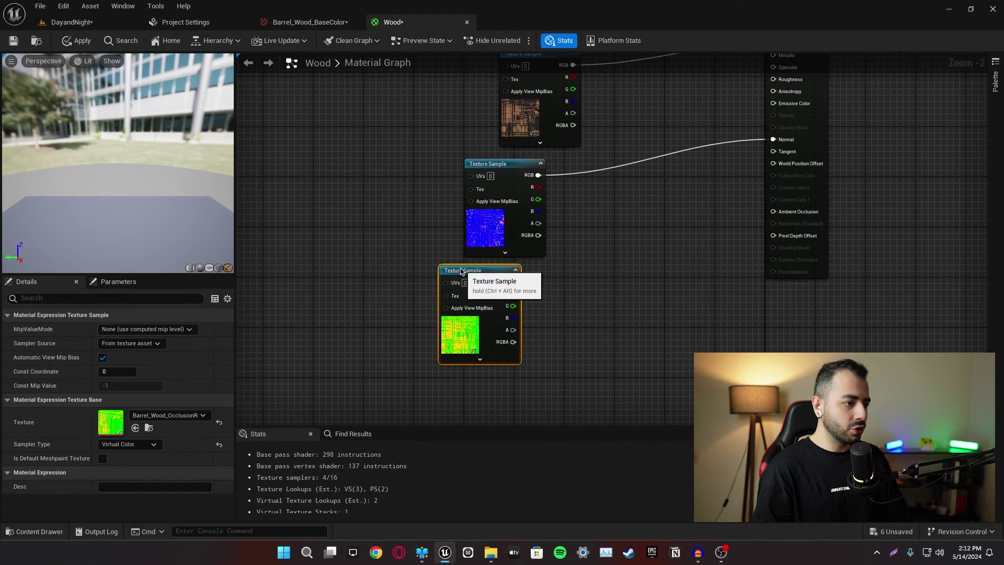
pyautogui.click(434, 325)
pyautogui.click(514, 355)
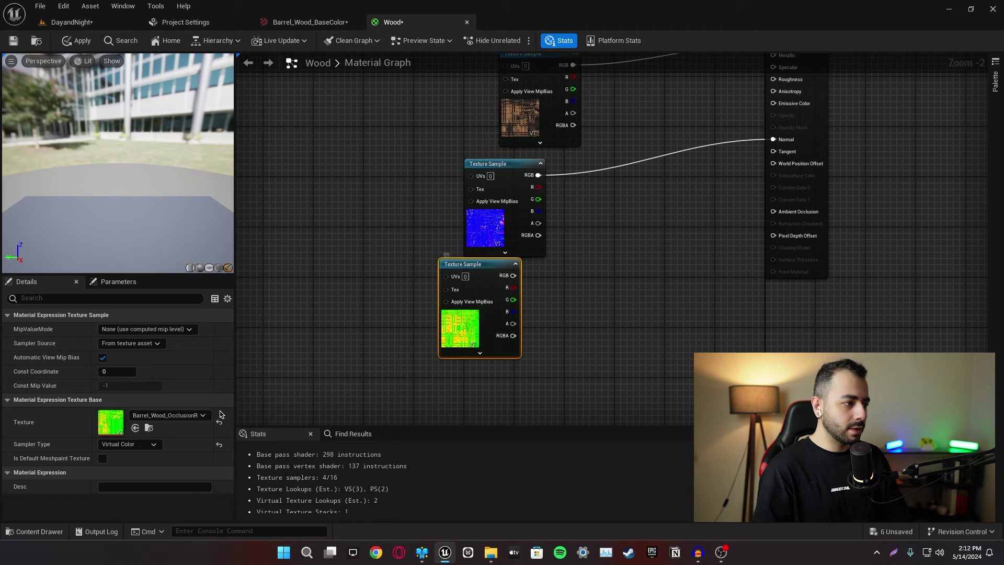
pyautogui.click(629, 341)
# Open the occlusion texture and view its red, green and blue channels one at a time
pyautogui.doubleClick(502, 276)
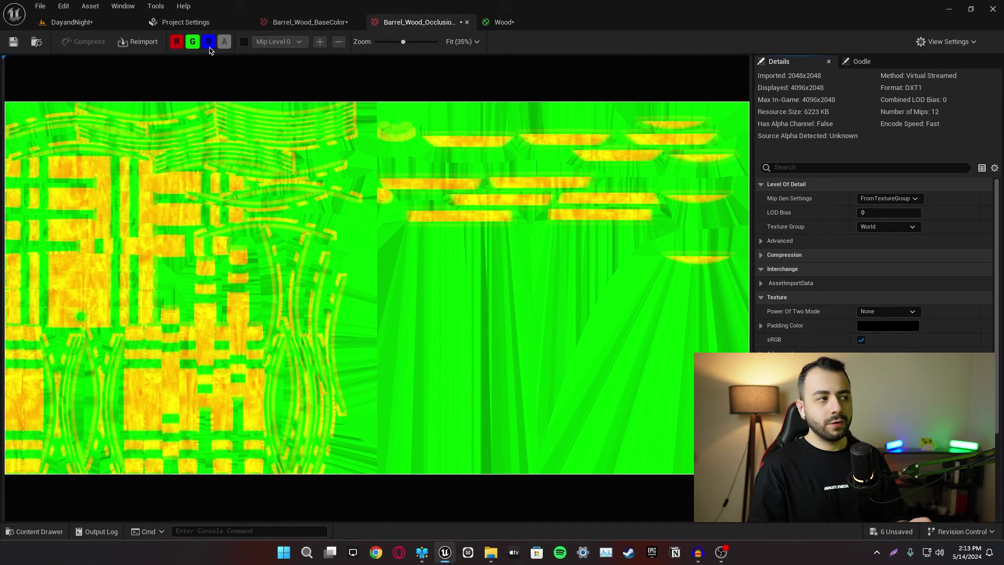
pyautogui.click(193, 41)
pyautogui.click(209, 41)
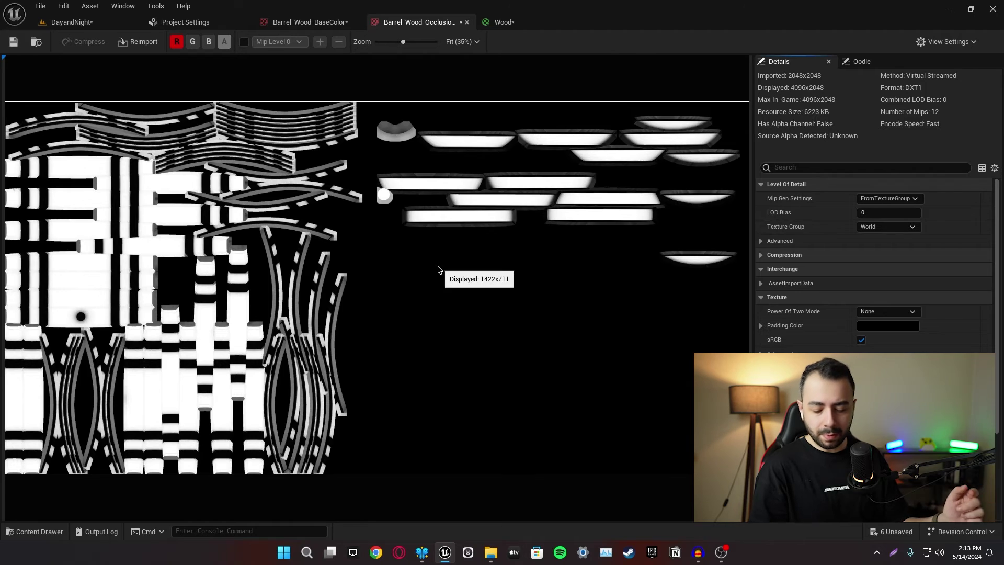
pyautogui.click(192, 41)
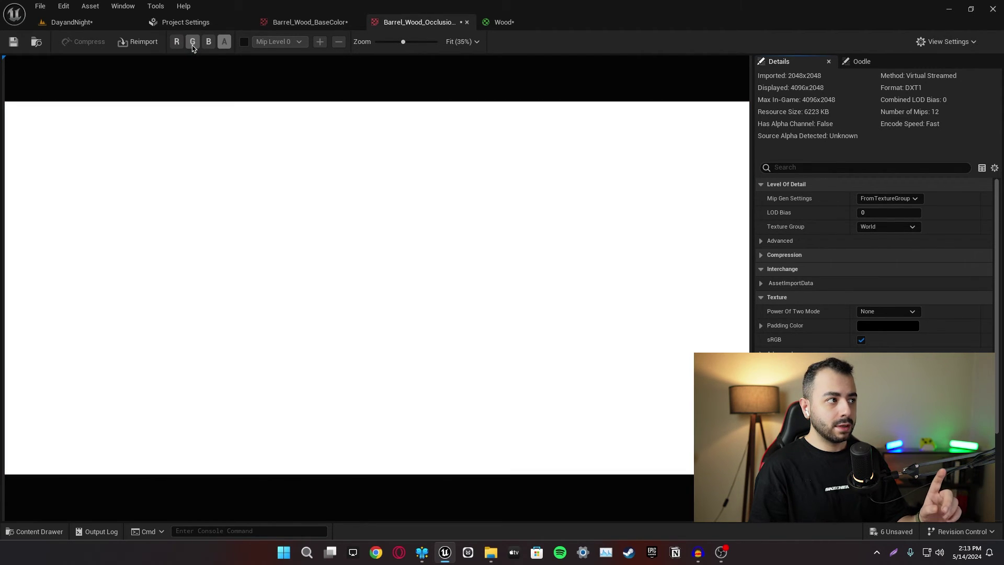
pyautogui.click(208, 41)
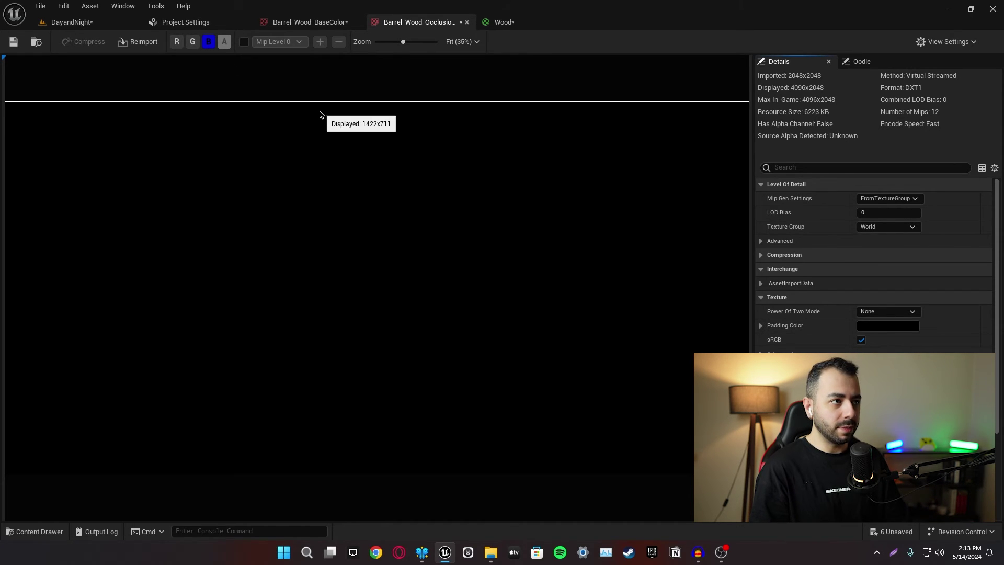
# Wire the occlusion texture's R, G, B into Ambient Occlusion, Roughness and Metallic, then apply
pyautogui.click(500, 23)
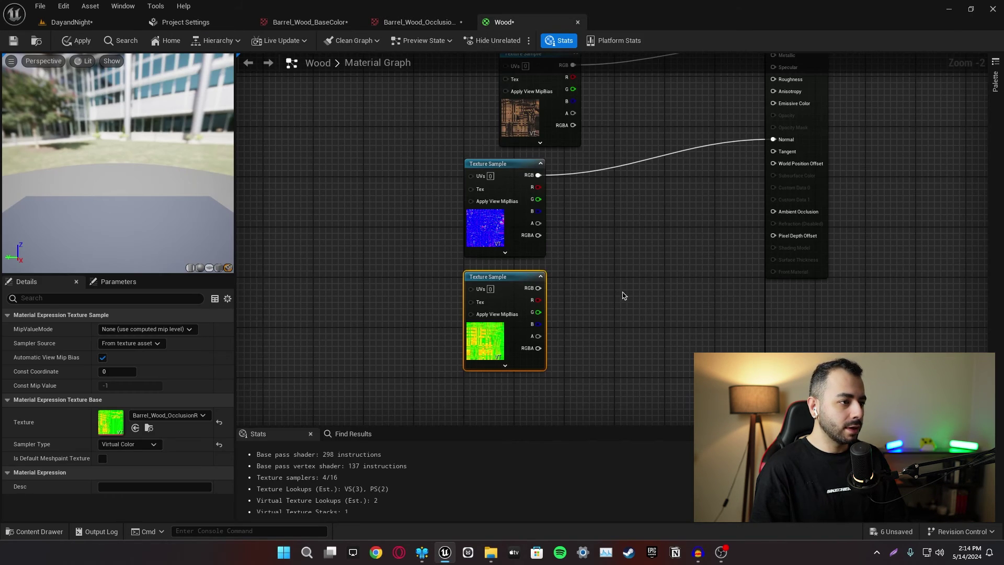
pyautogui.moveTo(622, 295); pyautogui.dragTo(488, 277, button='right')
pyautogui.click(487, 278)
pyautogui.moveTo(439, 279); pyautogui.dragTo(673, 191)
pyautogui.moveTo(568, 272); pyautogui.dragTo(442, 336, button='right')
pyautogui.moveTo(313, 354); pyautogui.dragTo(557, 123)
pyautogui.moveTo(313, 367); pyautogui.dragTo(547, 108)
pyautogui.moveTo(313, 367); pyautogui.dragTo(548, 98)
pyautogui.click(62, 41)
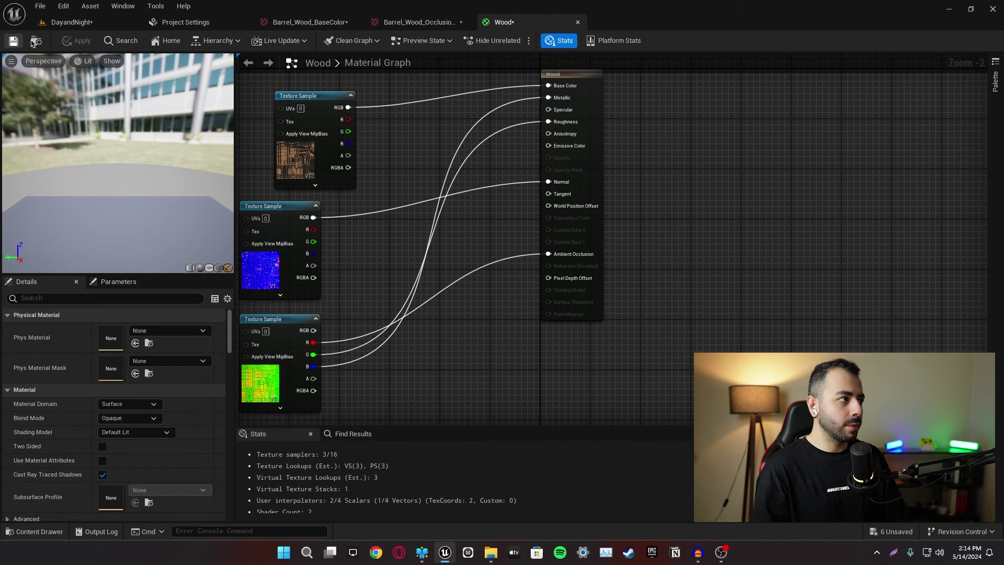
# Back in the DayandNight level, open the MetalMat material from the Content Drawer
pyautogui.click(71, 22)
pyautogui.click(34, 532)
pyautogui.doubleClick(511, 459)
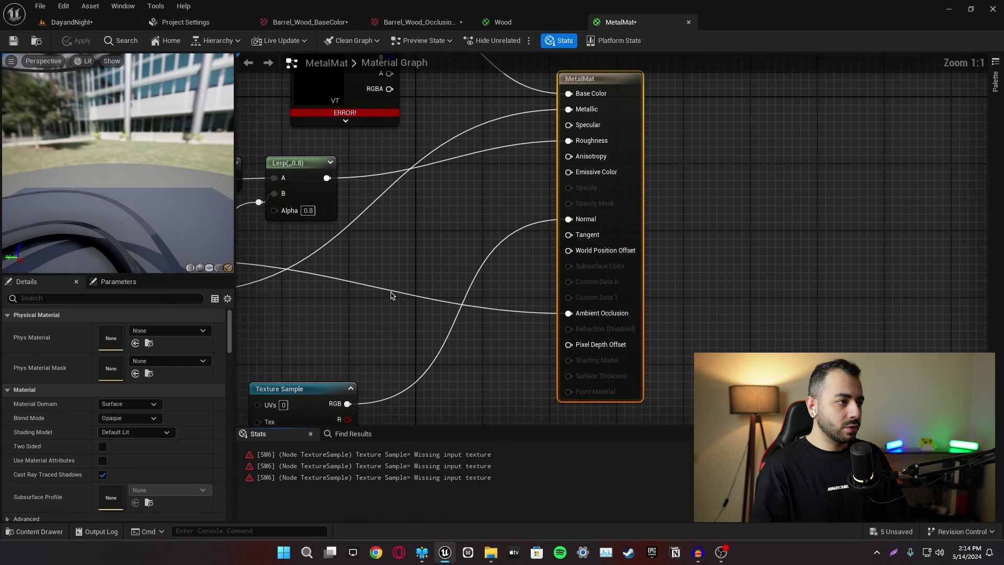
pyautogui.moveTo(465, 184); pyautogui.dragTo(411, 157)
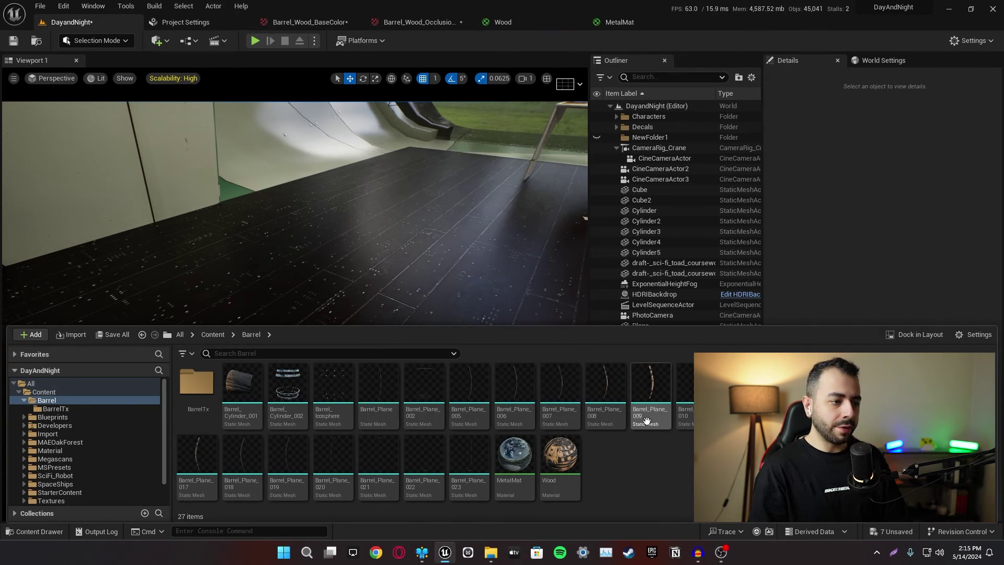
# Select all 24 barrel mesh pieces and drop them into the hangar beside the spaceship
pyautogui.click(244, 388)
pyautogui.keyDown('shift'); pyautogui.click(468, 468); pyautogui.keyUp('shift')
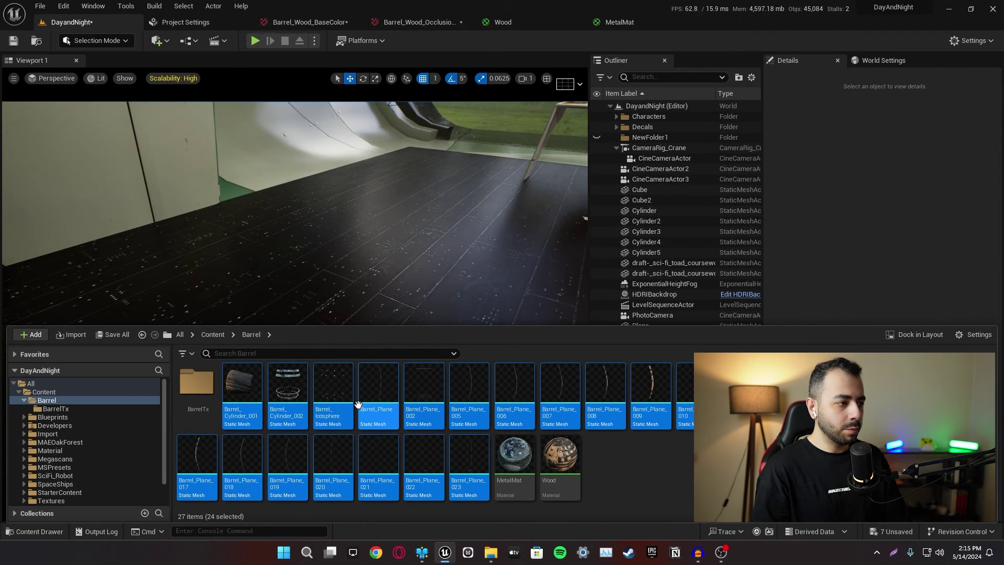
pyautogui.moveTo(291, 411); pyautogui.dragTo(359, 350)
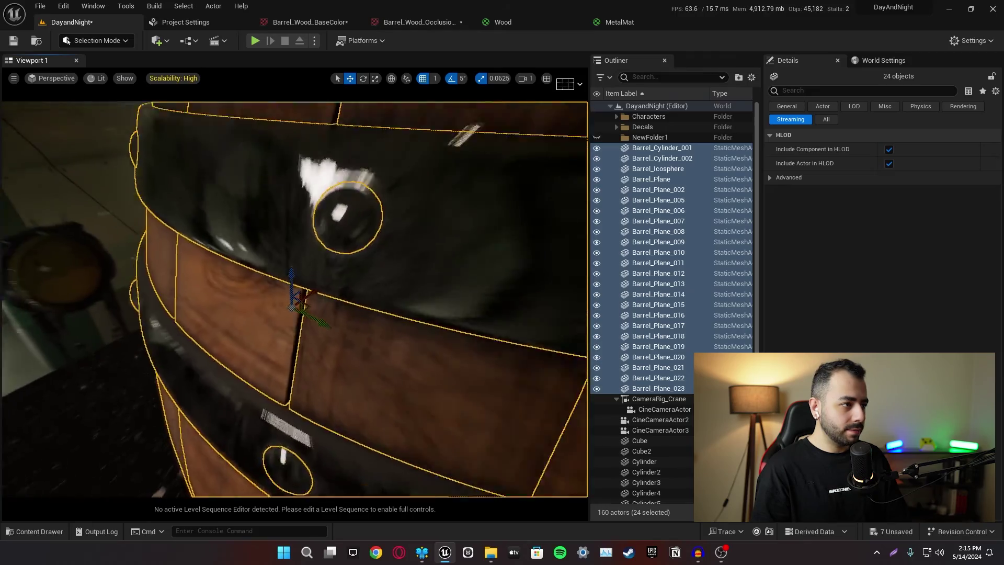
pyautogui.scroll(-5, 327, 358)
pyautogui.scroll(-8, 294, 311)
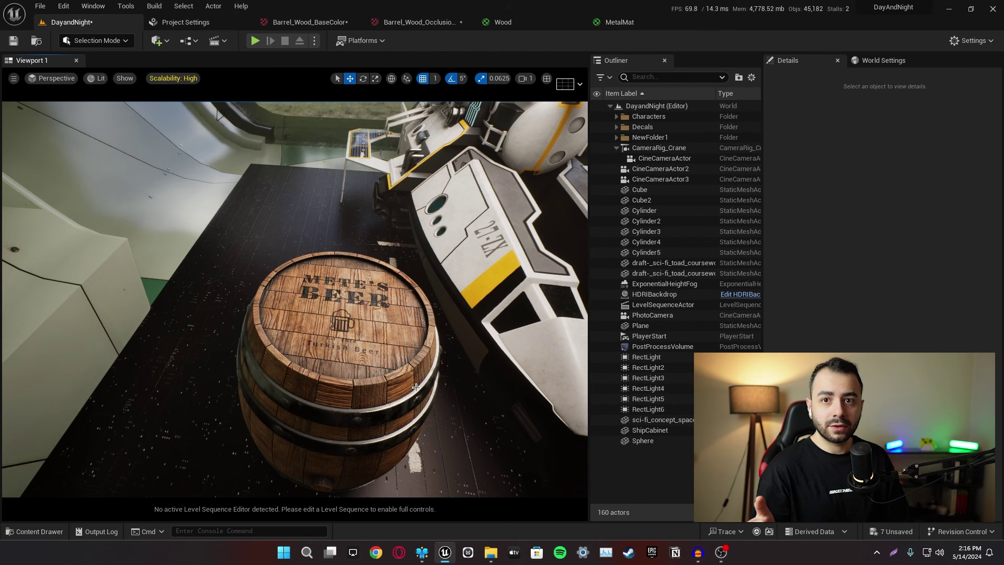
pyautogui.moveTo(182, 308); pyautogui.dragTo(211, 299, button='right')
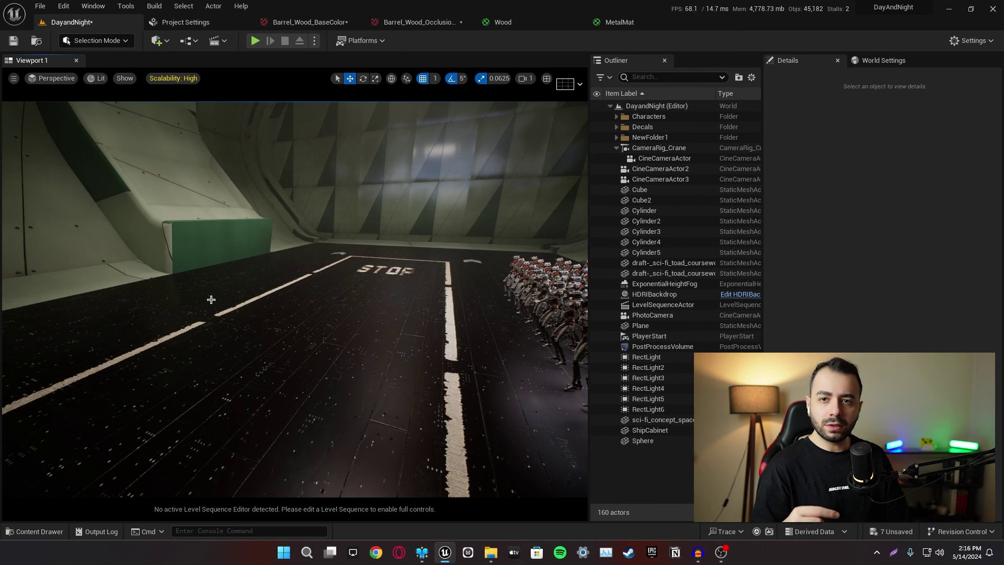